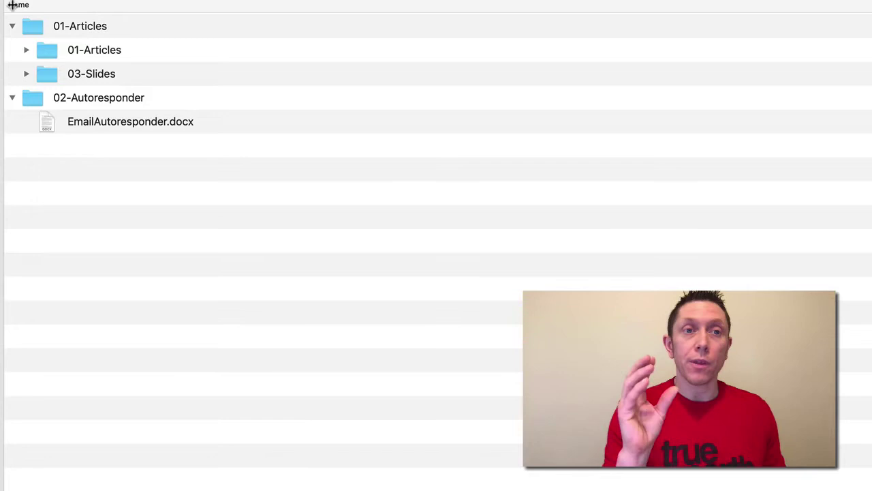
Expand the inner 01-Articles folder and the 03-Slides folder to list their files
click(44, 49)
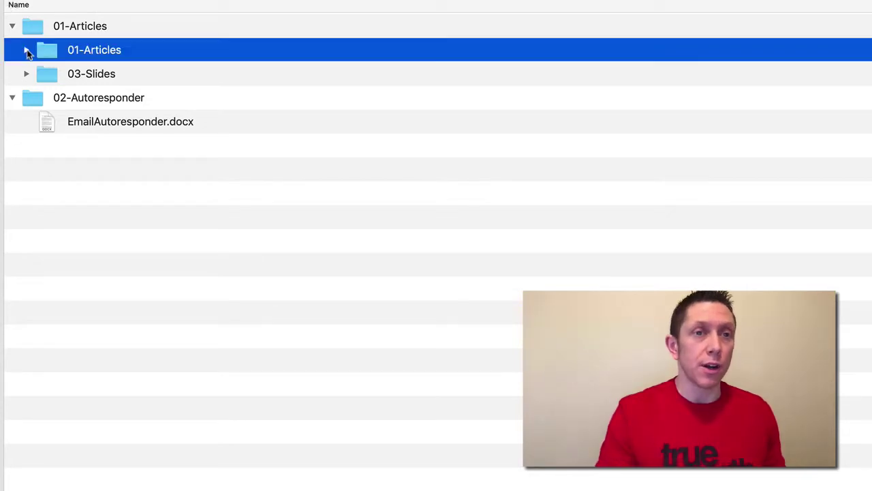
key(Right)
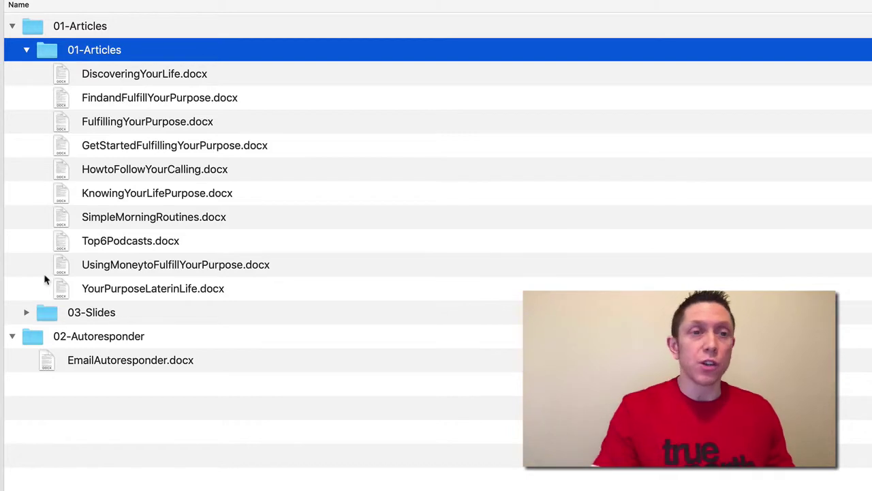
click(28, 313)
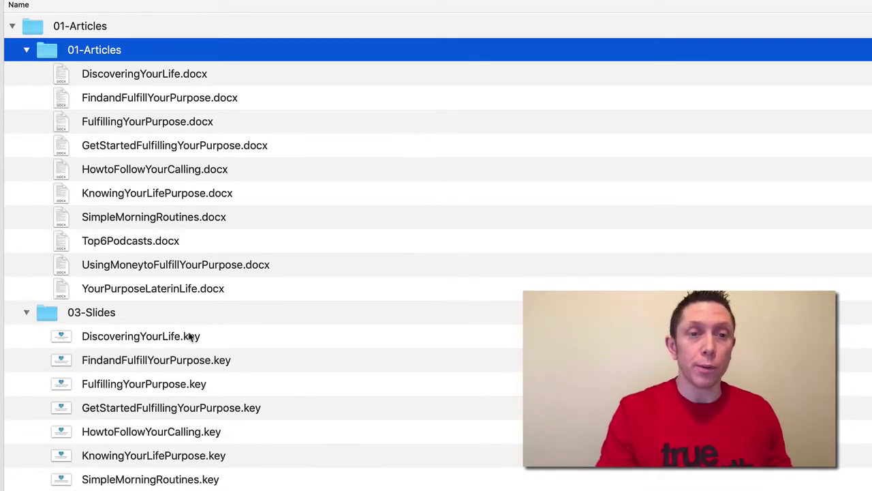
Preview the DiscoveringYourLife.key slides, close the preview, and collapse the 03-Slides and inner 01-Articles folders
click(190, 336)
key(space)
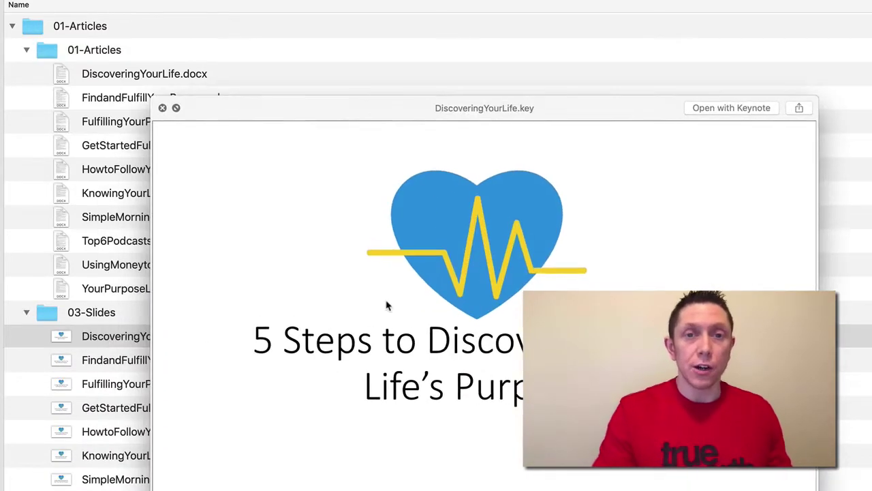
scroll(386, 306, down, 8)
scroll(385, 306, up, 8)
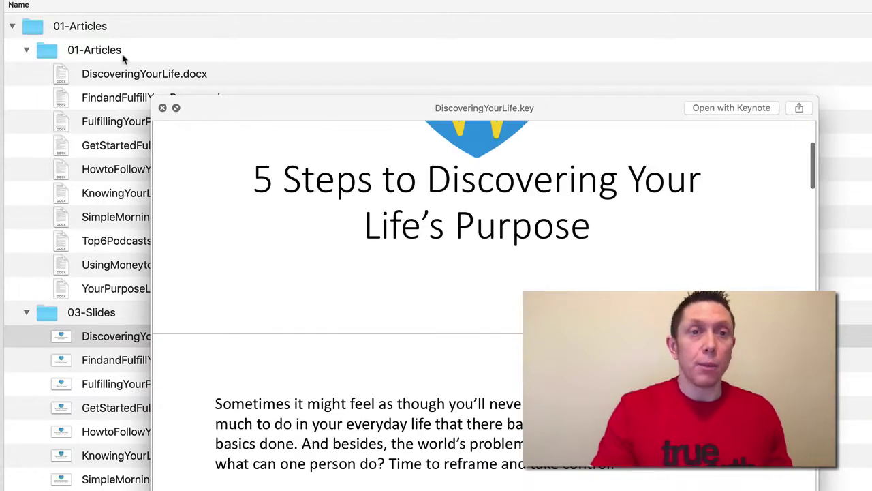
click(161, 108)
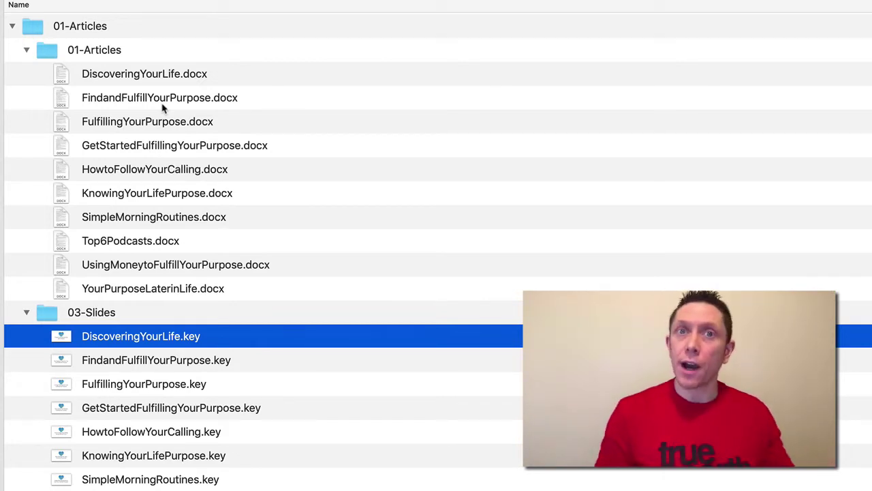
click(26, 312)
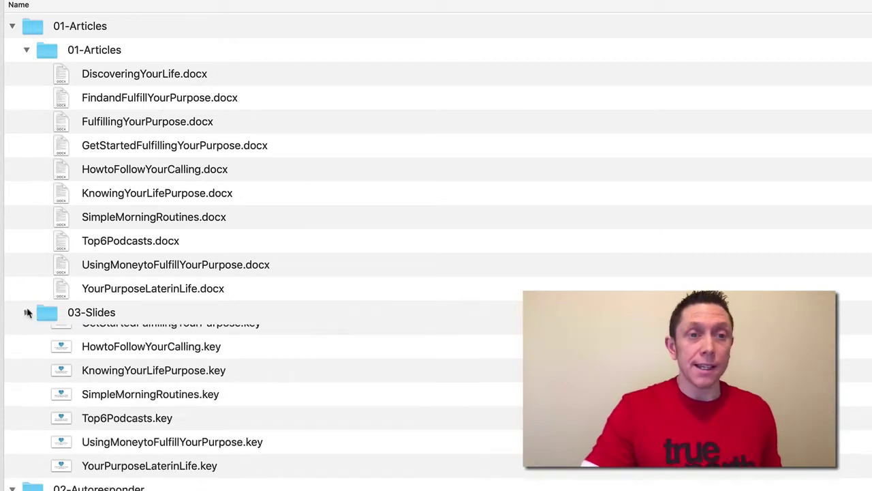
click(27, 51)
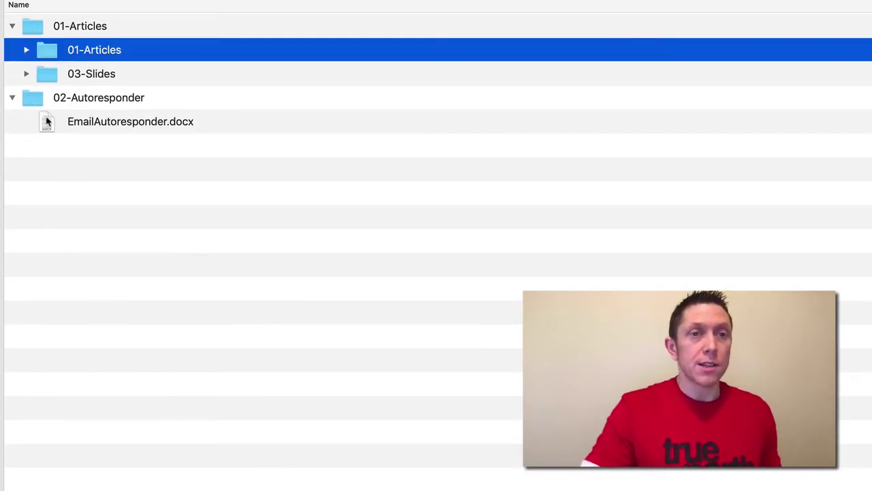
Preview EmailAutoresponder.docx, skim its email messages, and close the preview
click(115, 125)
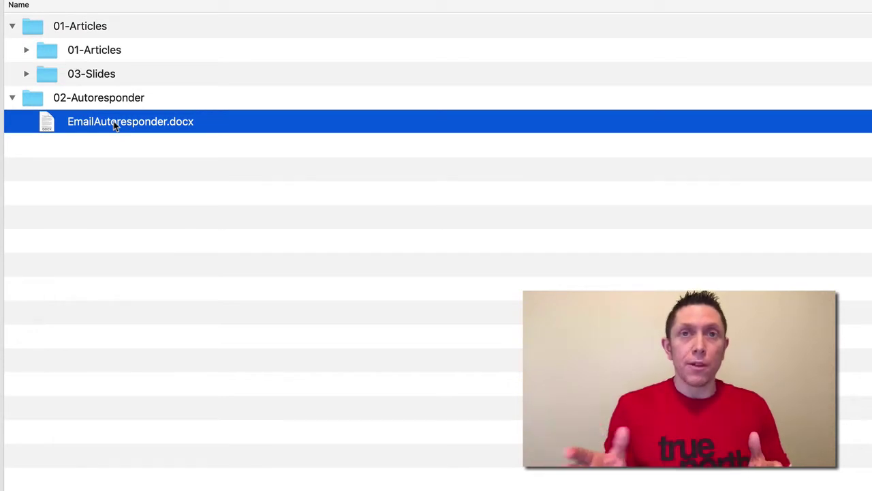
key(space)
scroll(362, 146, down, 10)
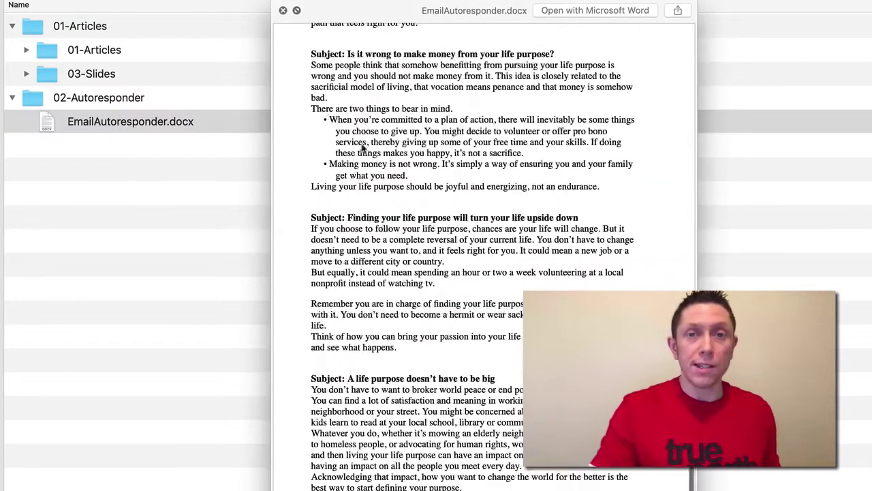
scroll(363, 147, up, 6)
scroll(363, 147, up, 3)
key(space)
click(354, 113)
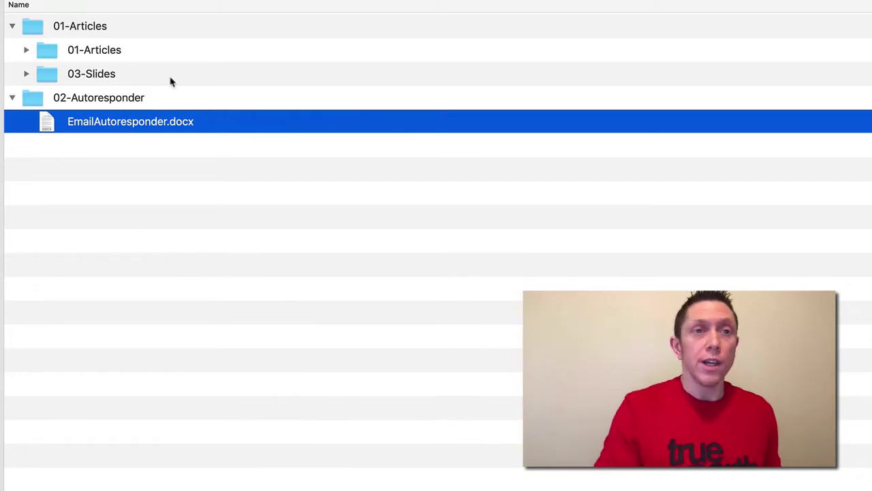
Expand the inner 01-Articles folder and preview DiscoveringYourLife.docx, closing the preview when done
click(27, 50)
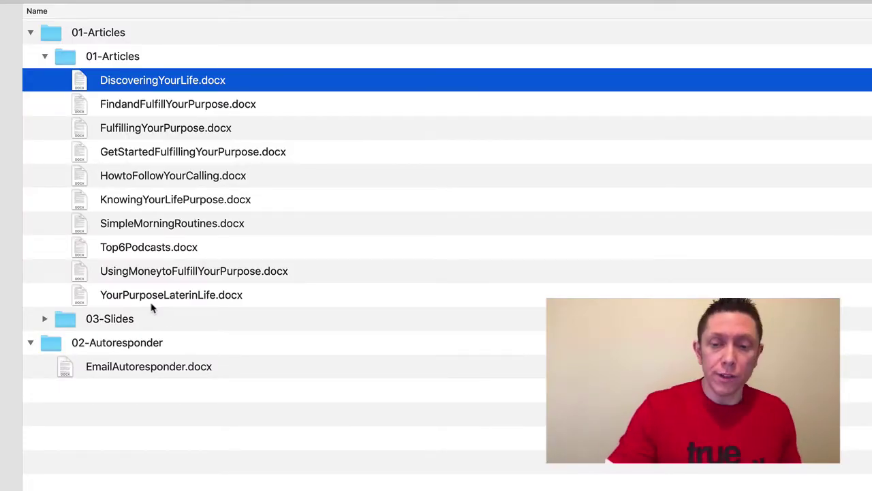
key(space)
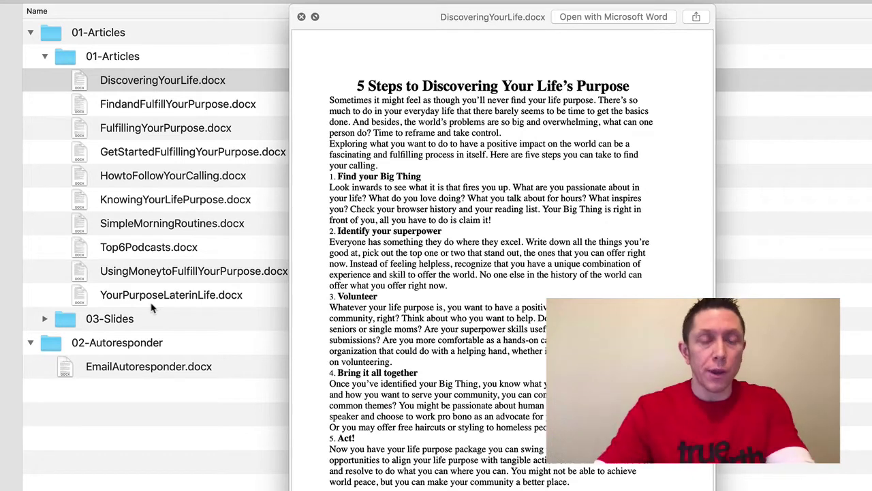
key(space)
Switch to GarageBand to view its audio project, and on to Audacity to view its recording window
mouse_move(68, 473)
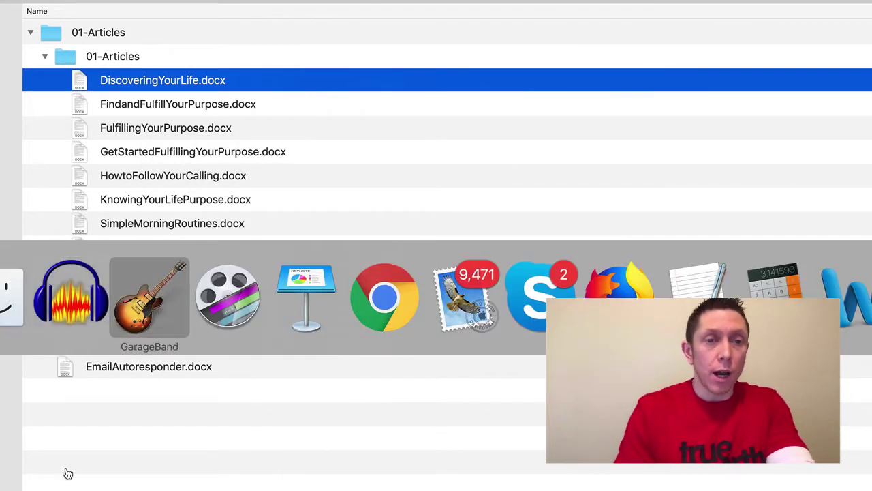
click(143, 328)
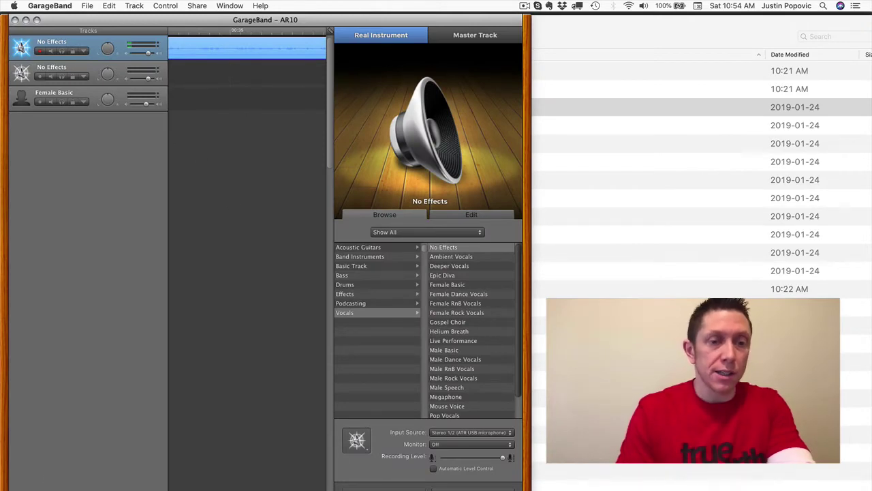
key(super+Tab)
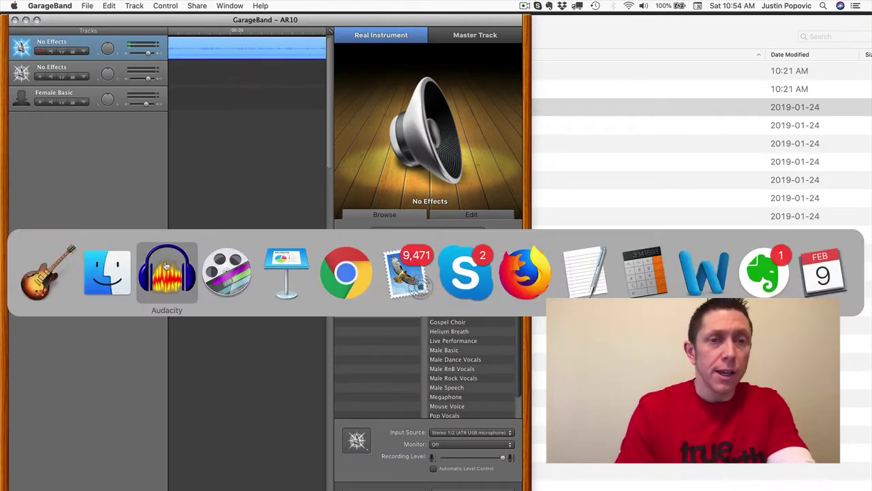
click(154, 271)
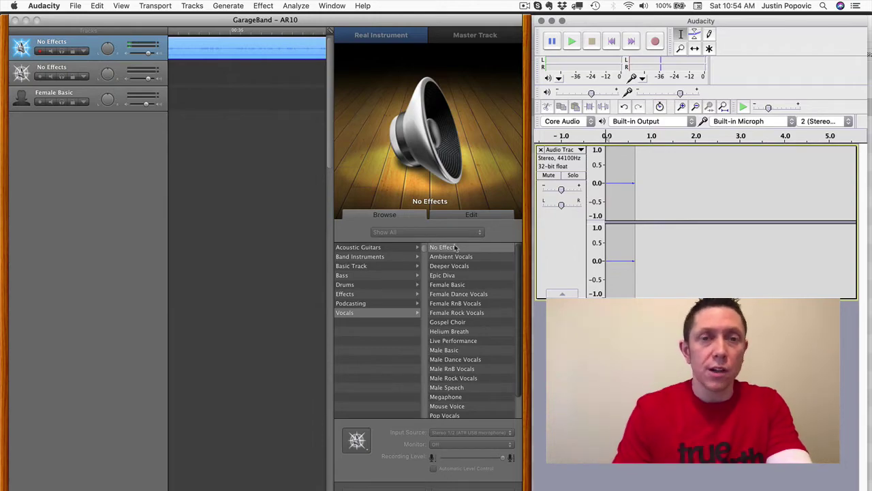
Return to Finder and preview the DiscoveringYourLife.docx article again, closing it when done
key(super+Tab)
key(super+Tab)
key(space)
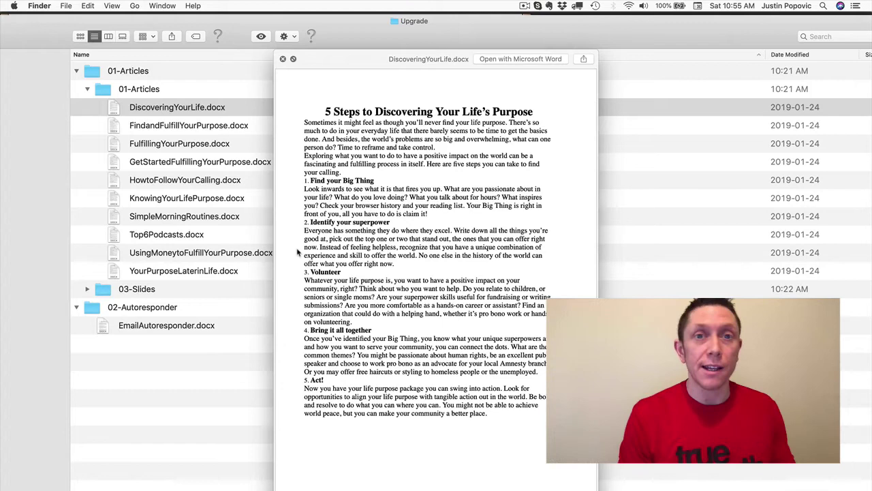
key(space)
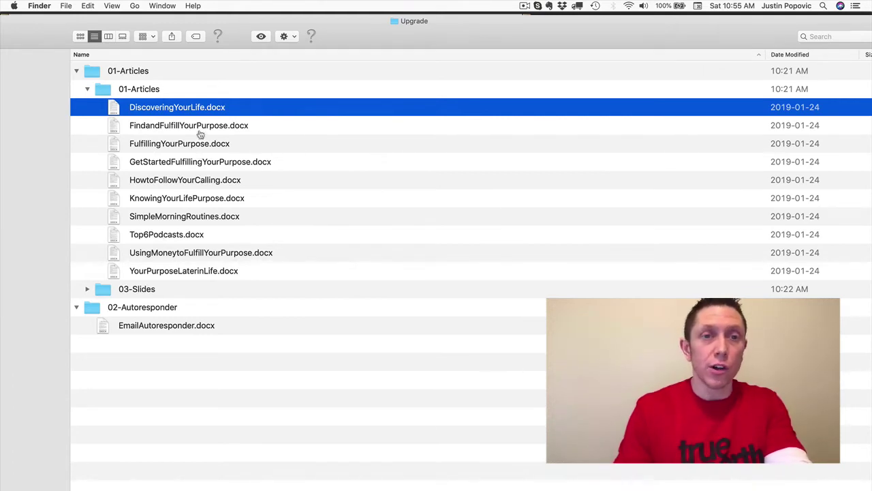
Bring GarageBand back to the front, and then switch to Audacity
key(super+Tab)
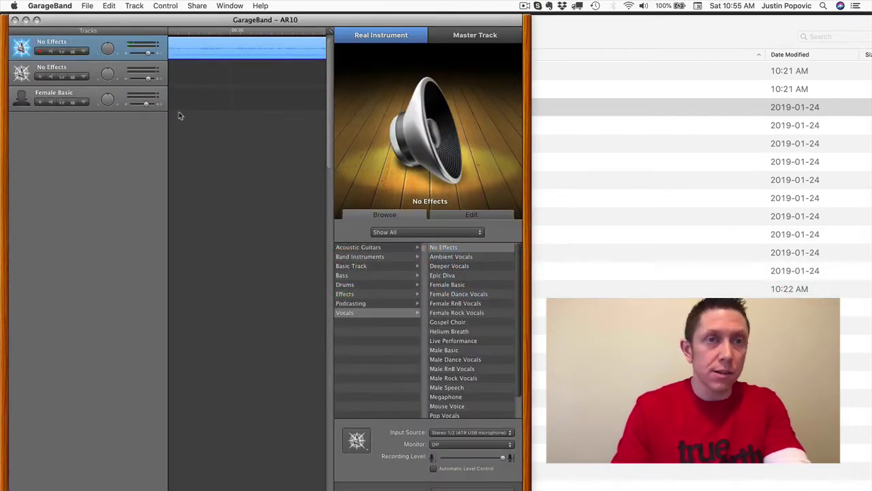
key(super+Tab)
click(164, 285)
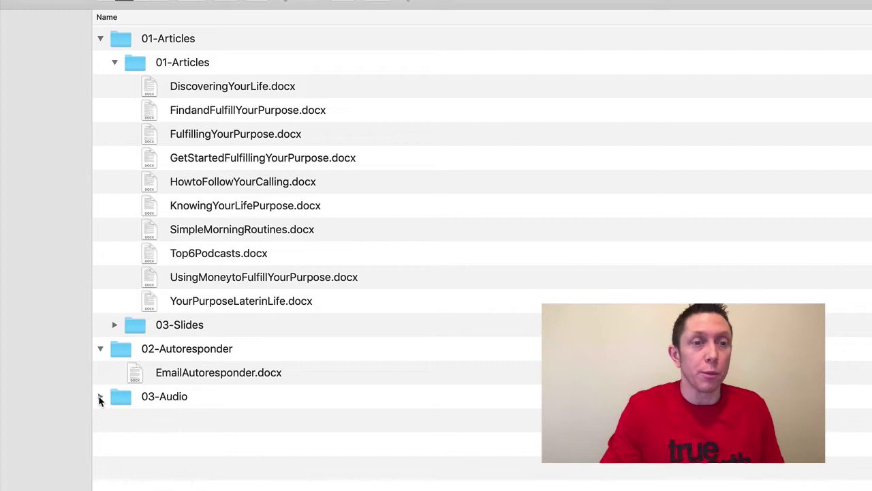
Expand the 03-Audio folder and select AR1.mp3 through AR10.mp3, and then the Article recordings from Article1.mp3 onward
click(99, 398)
scroll(392, 233, down, 5)
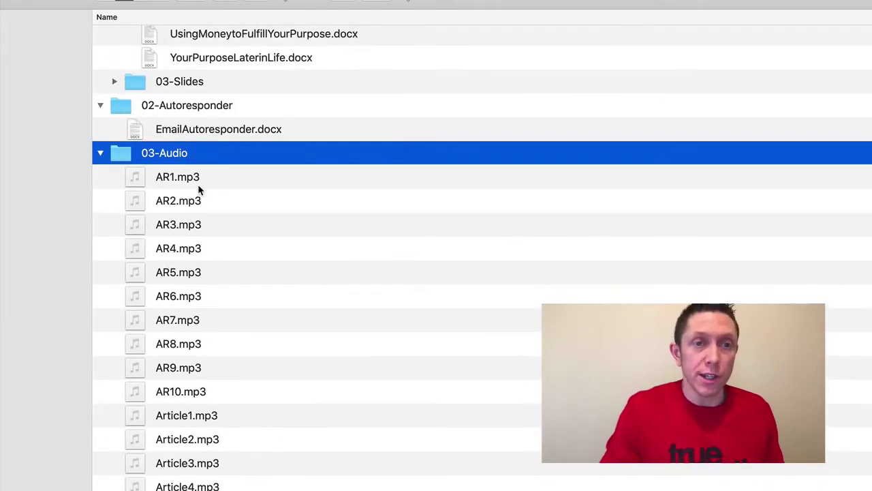
click(196, 178)
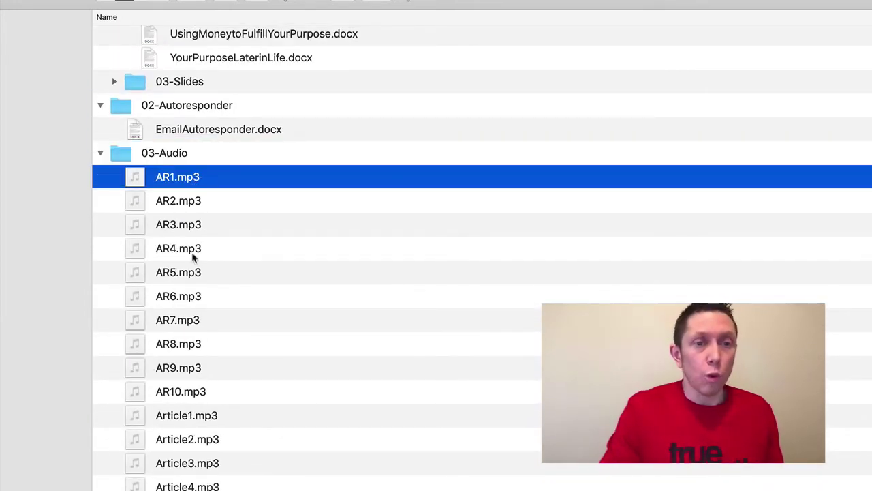
shift+click(205, 393)
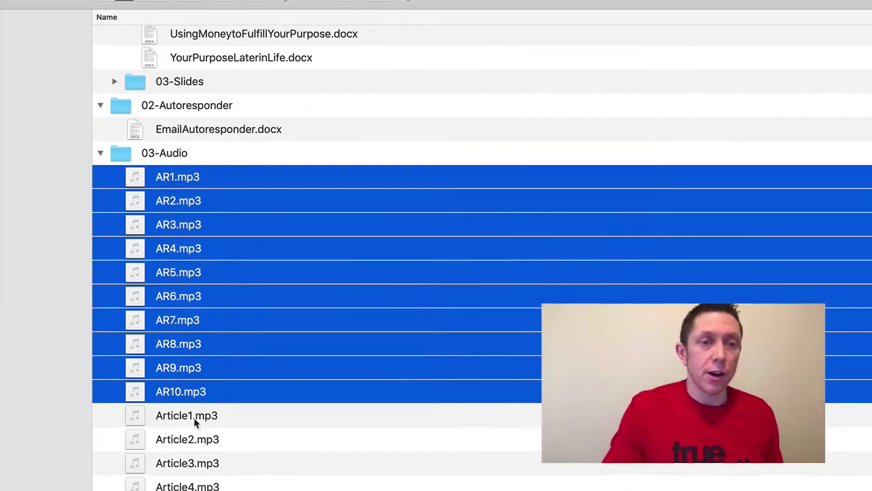
click(194, 420)
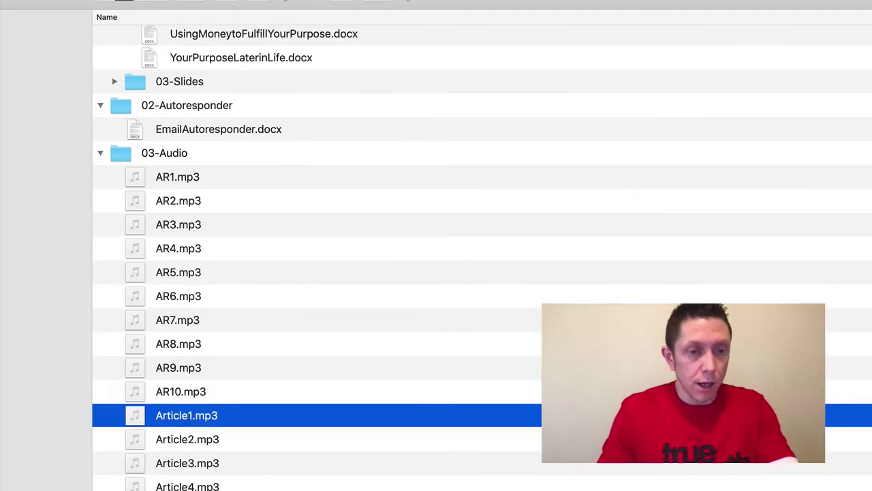
shift+click(187, 486)
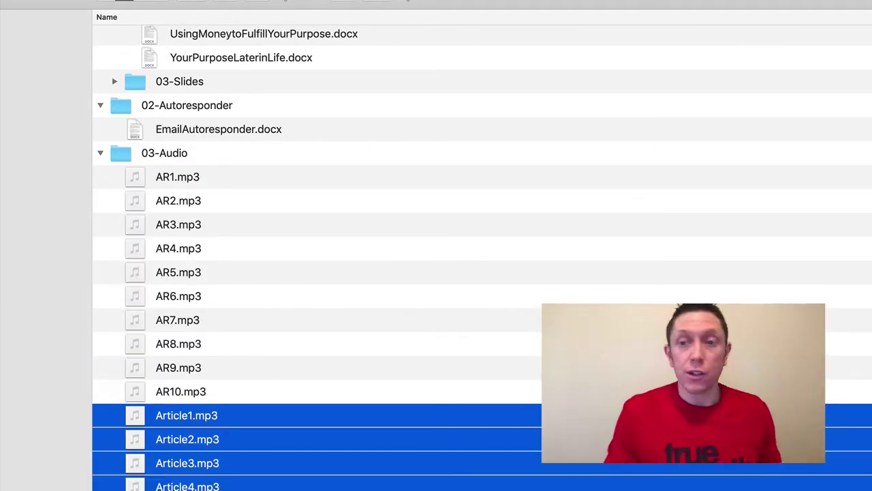
Play AR1.mp3 in a preview with the volume raised, close it, and collapse the 03-Audio folder
click(164, 179)
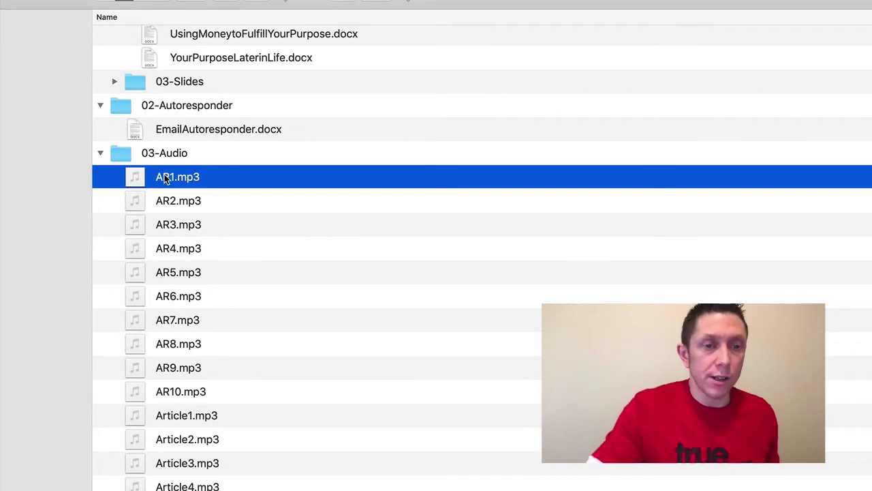
key(space)
key(XF86AudioRaiseVolume)
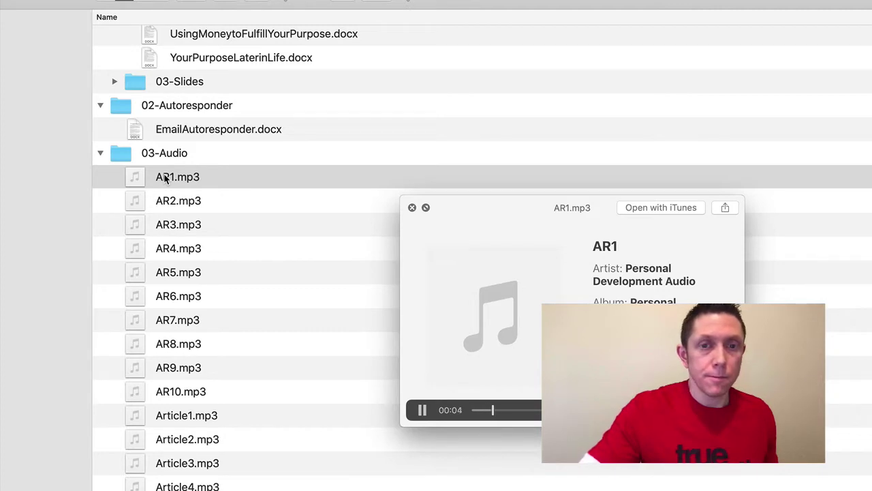
key(space)
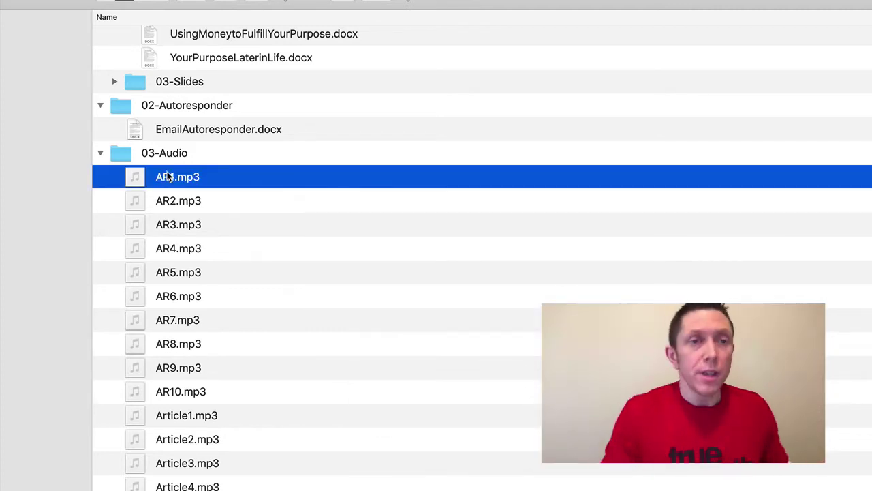
click(117, 156)
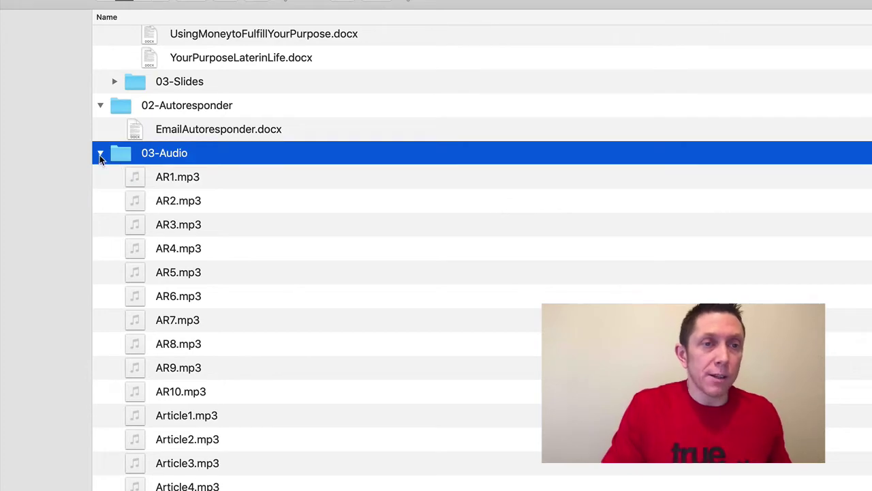
click(100, 155)
Preview DiscoveringYourLife.docx in the 01-Articles folder as the source text of the slides, and close it
mouse_move(248, 232)
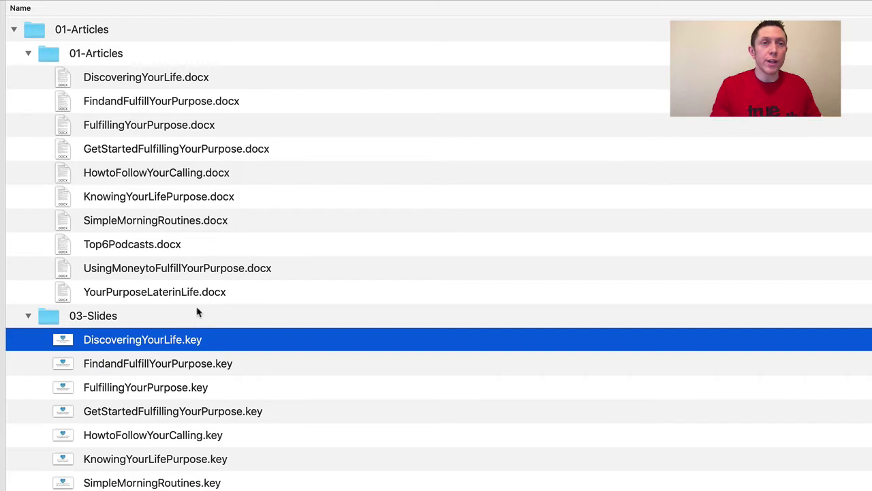
click(126, 80)
key(space)
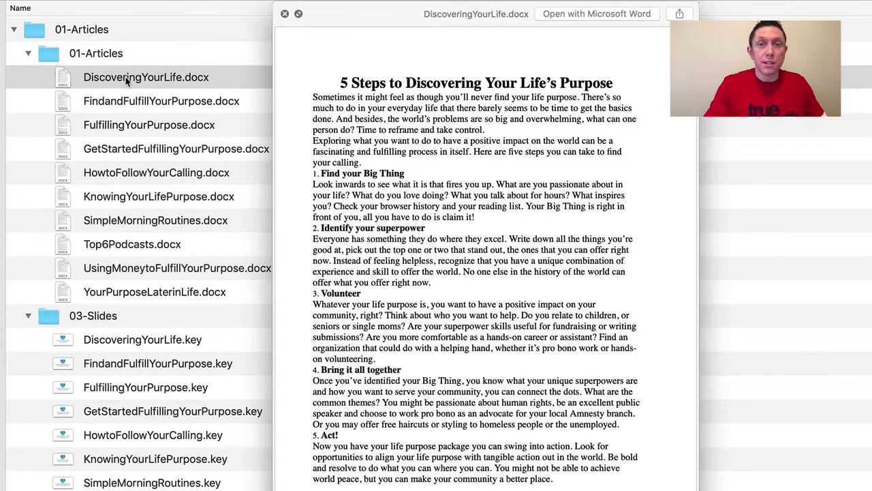
key(space)
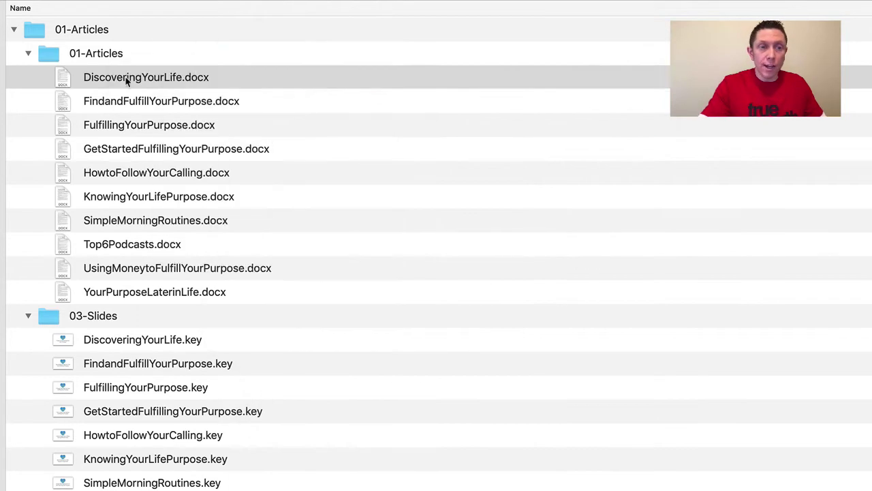
Open a preview of the matching DiscoveringYourLife.key presentation in the 03-Slides folder
scroll(150, 202, down, 3)
scroll(84, 443, up, 3)
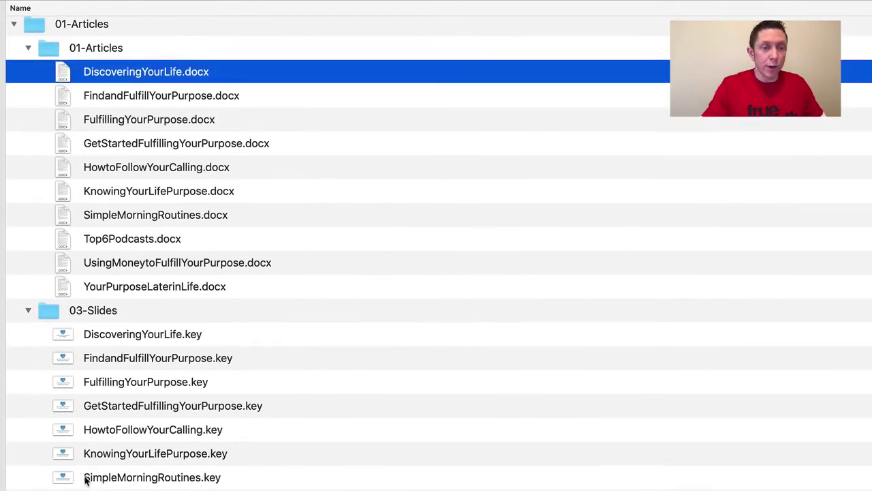
click(105, 336)
key(space)
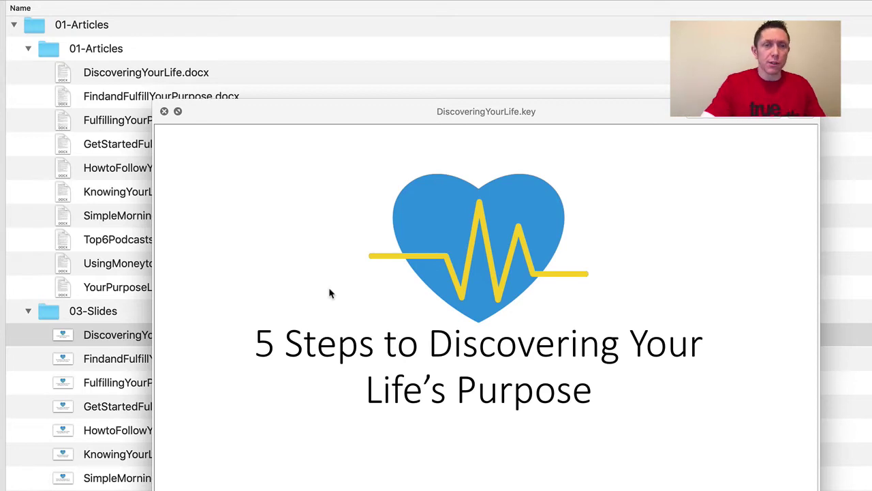
Close the DiscoveringYourLife.key preview and switch to the same presentation open in Keynote
scroll(329, 293, down, 5)
key(space)
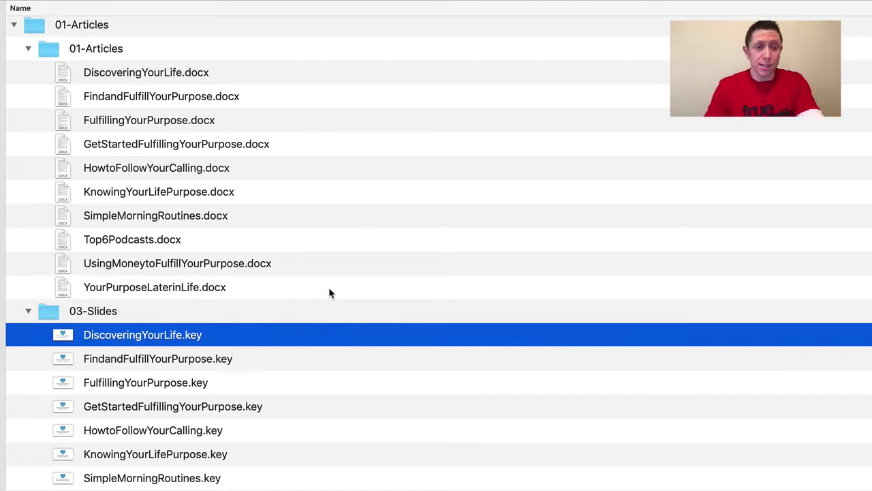
key(super+Tab)
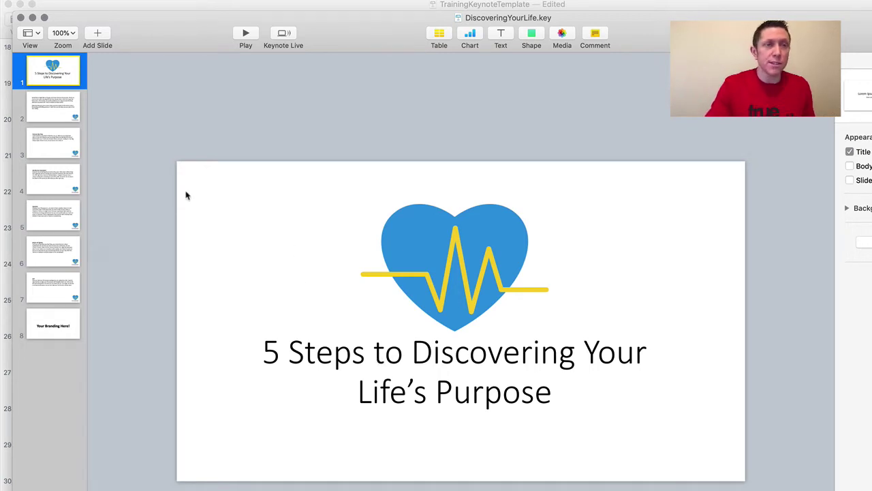
Delete the YOUR BRANDING text beneath the heart logo on slides 2, 3 and 4
click(70, 105)
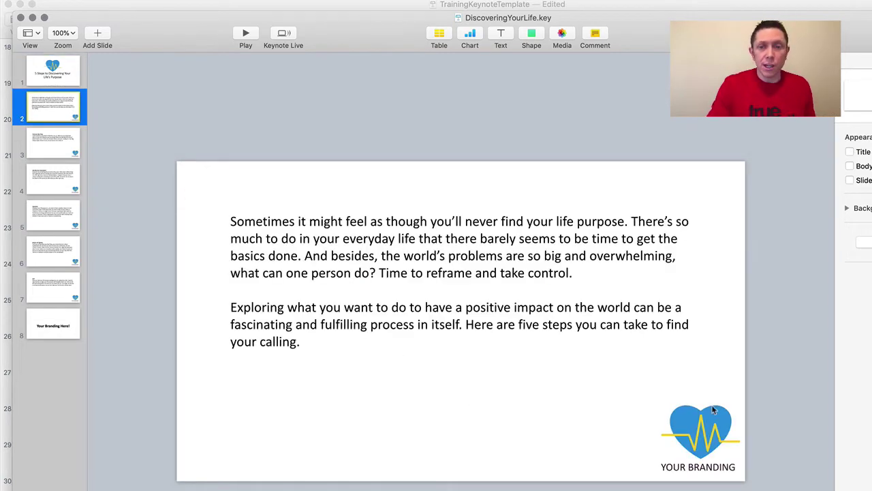
click(689, 470)
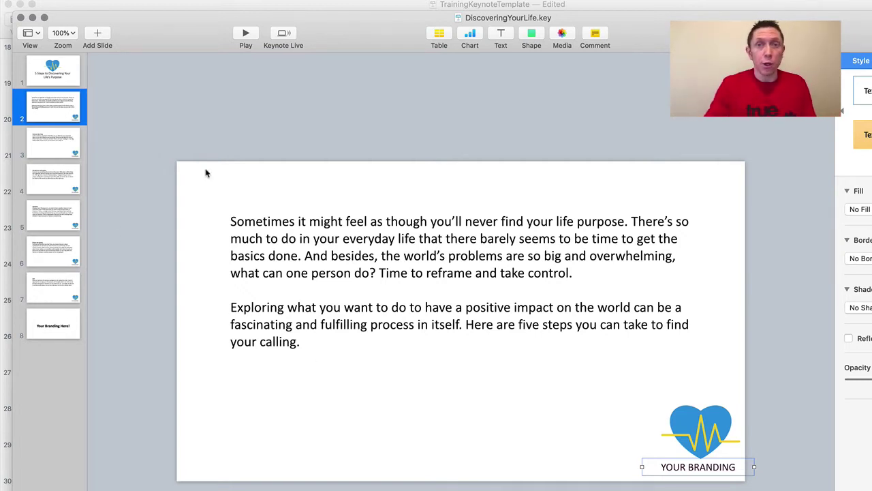
key(Delete)
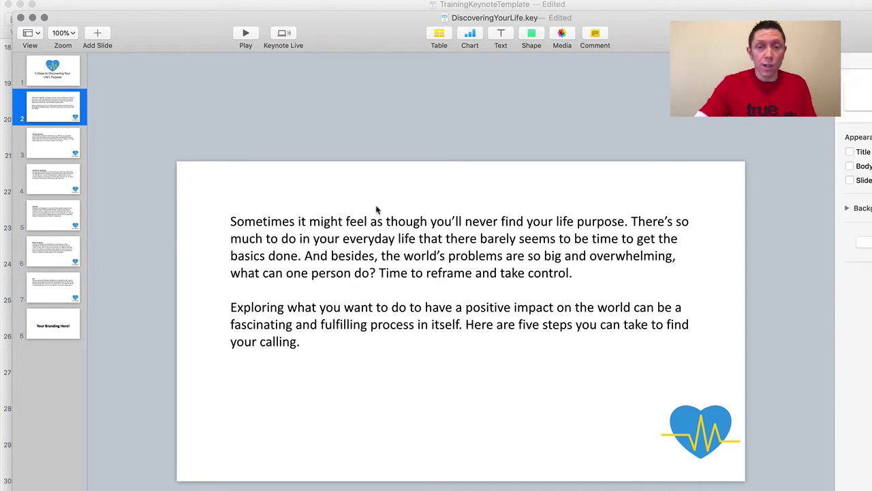
click(62, 133)
click(705, 468)
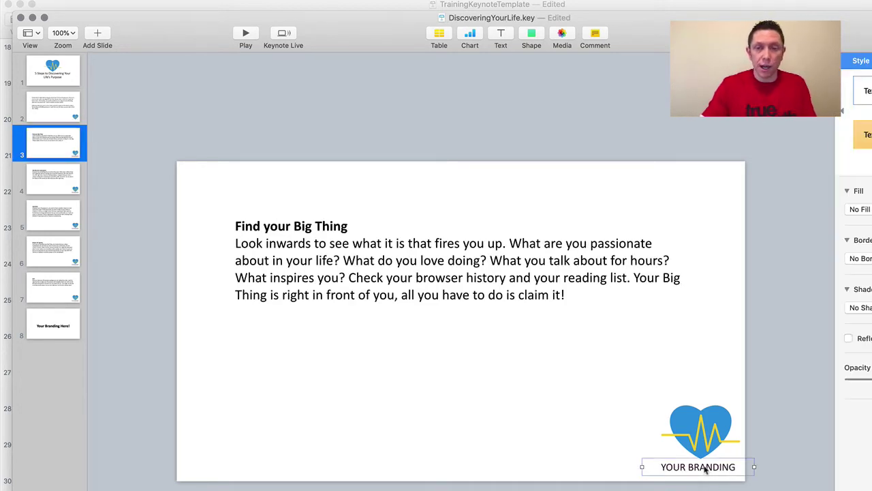
key(Delete)
click(45, 168)
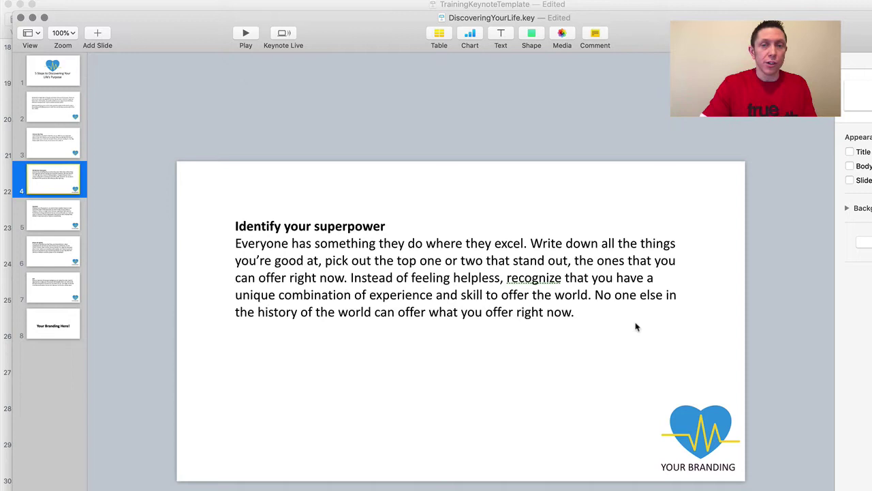
click(716, 466)
key(Delete)
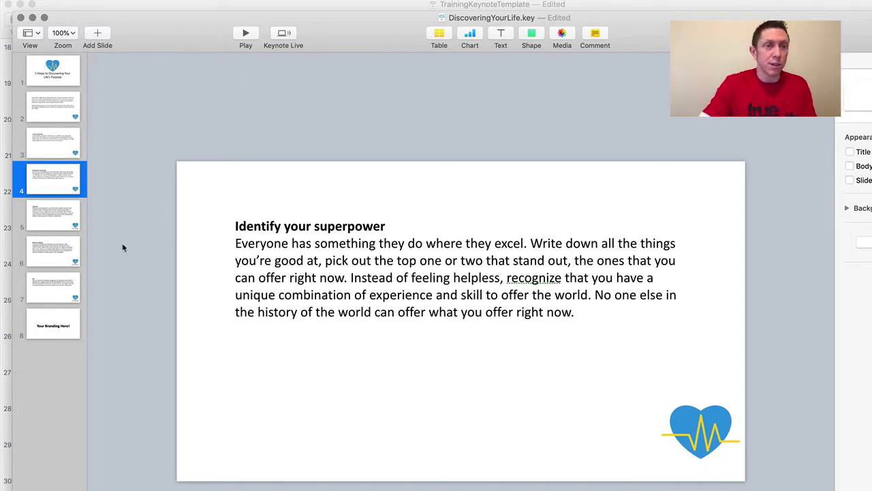
Delete the YOUR BRANDING text on slides 5, 6 and 7, and remove the closing "Your Branding Here!" slide
click(72, 224)
click(728, 470)
key(Delete)
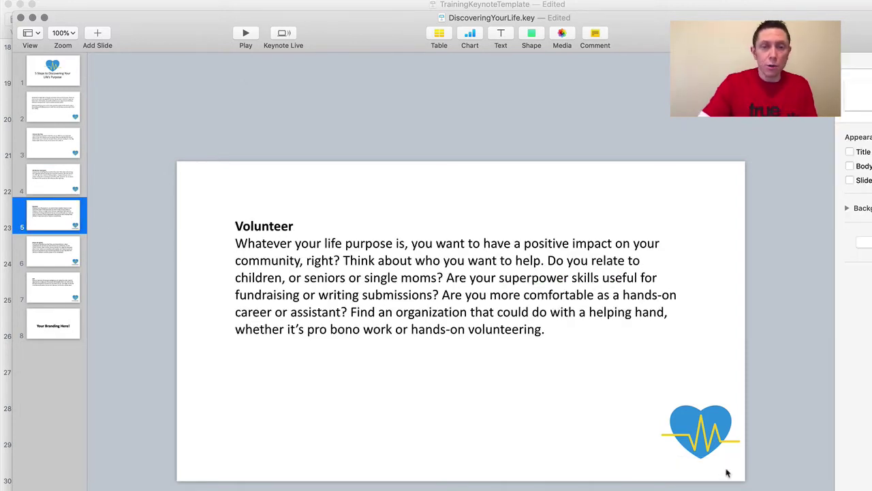
click(31, 267)
click(672, 471)
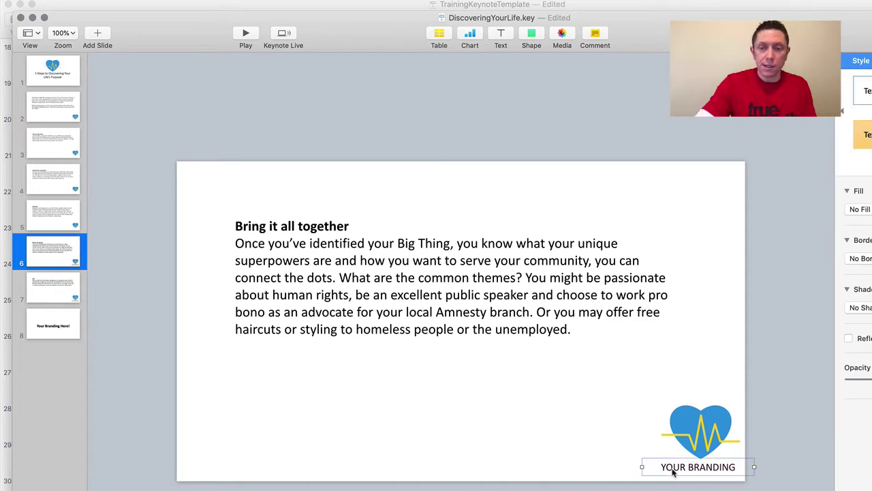
key(Delete)
click(71, 290)
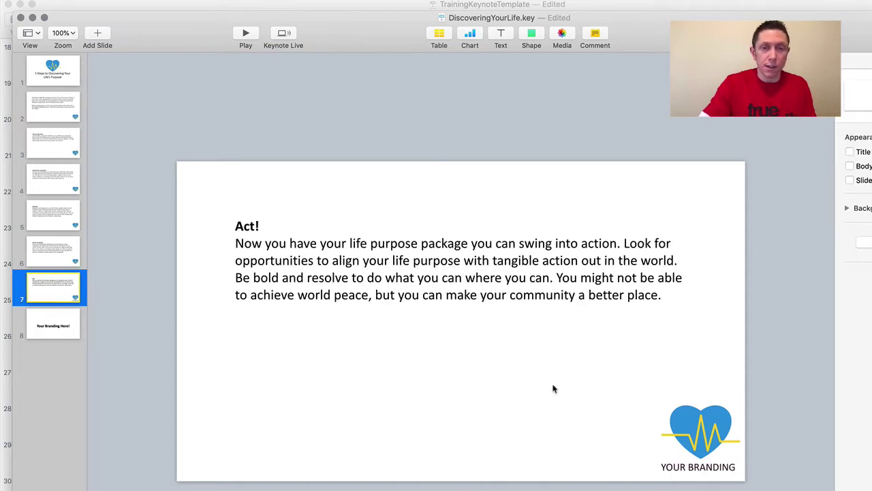
click(680, 475)
key(Delete)
click(34, 315)
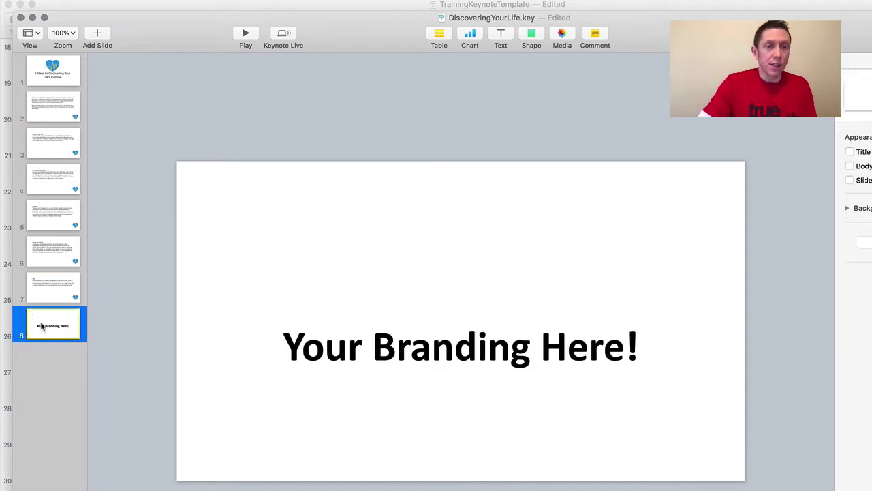
key(Delete)
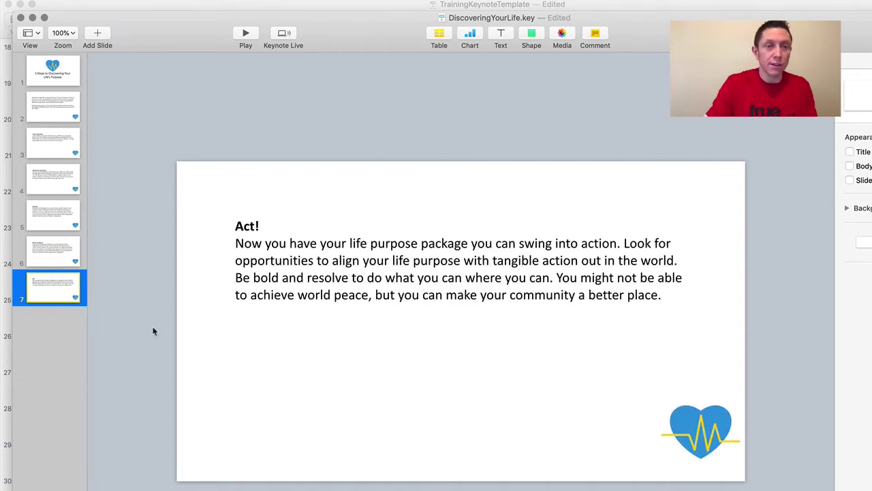
Make the words "never find your life purpose" on slide 2 bold and italic
click(36, 111)
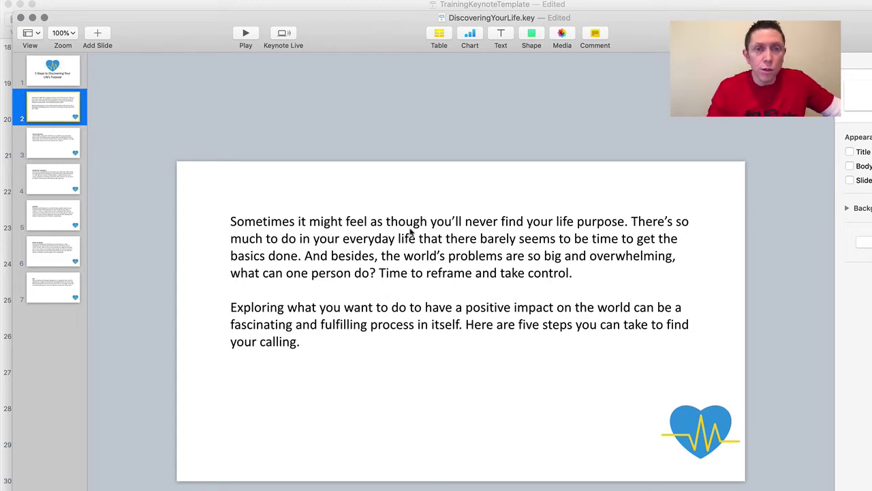
click(621, 225)
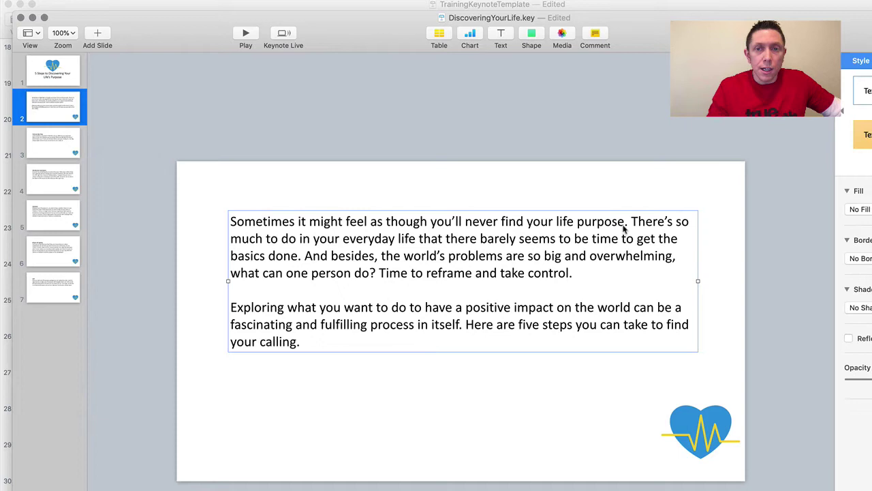
click(628, 225)
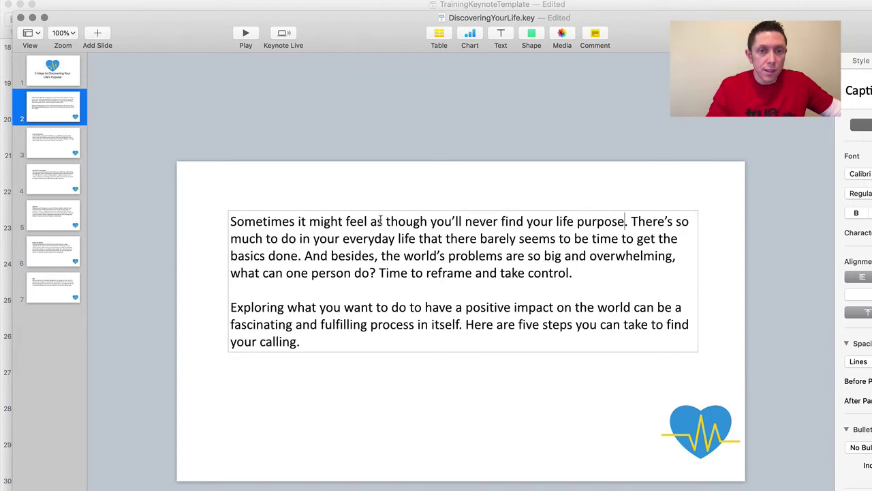
drag(464, 221, 624, 222)
key(super+b)
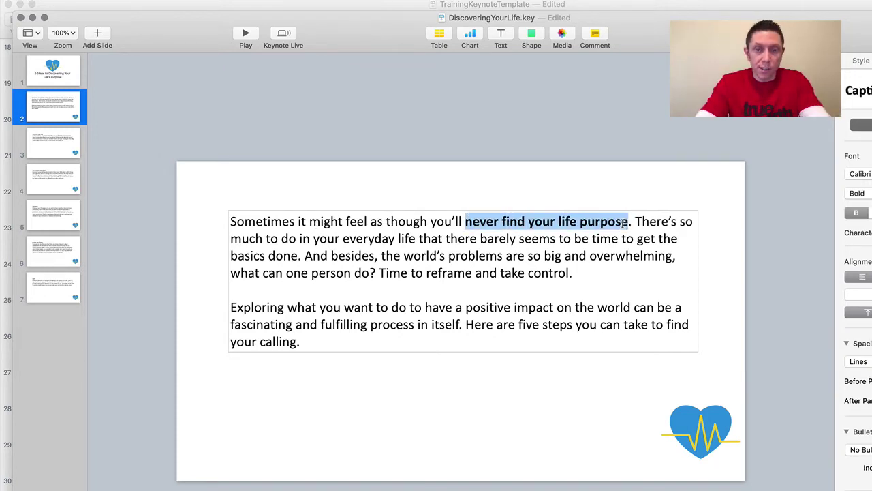
key(super+i)
click(633, 221)
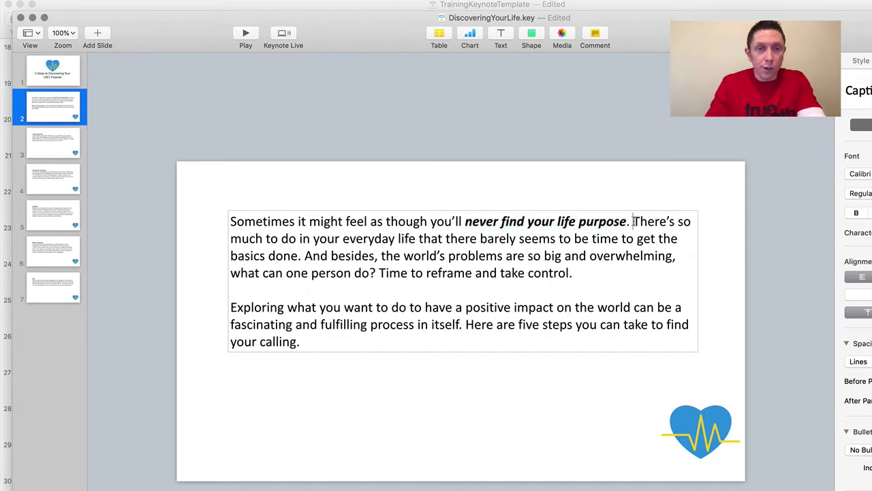
Delete "There's so much" through "what can one person do?" on slide 2 and center "Time to reframe and take control." after a blank line
drag(633, 221, 379, 273)
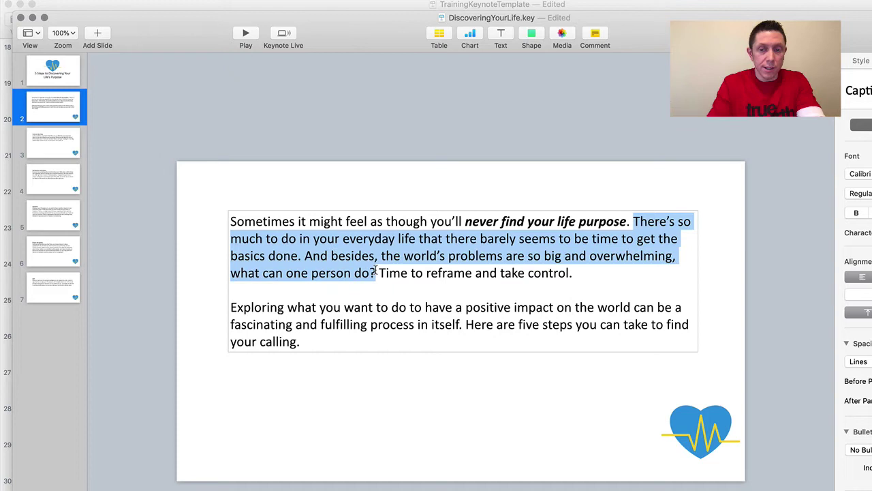
key(BackSpace)
key(Return)
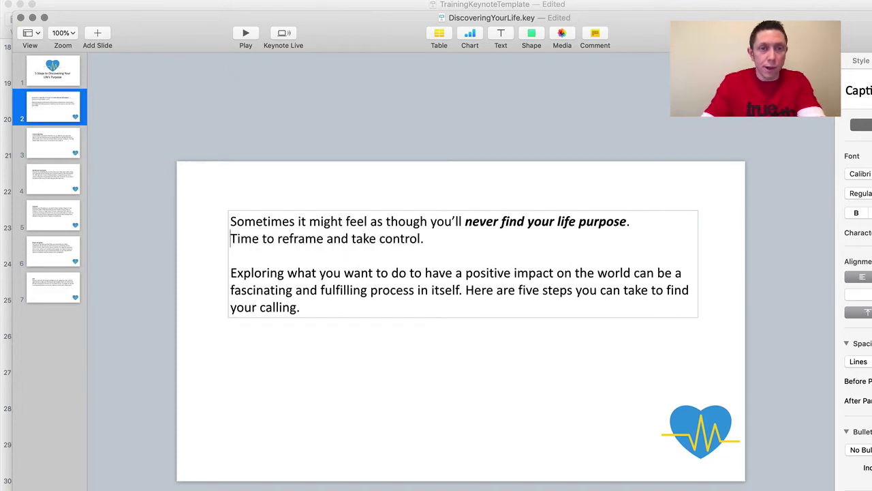
key(Return)
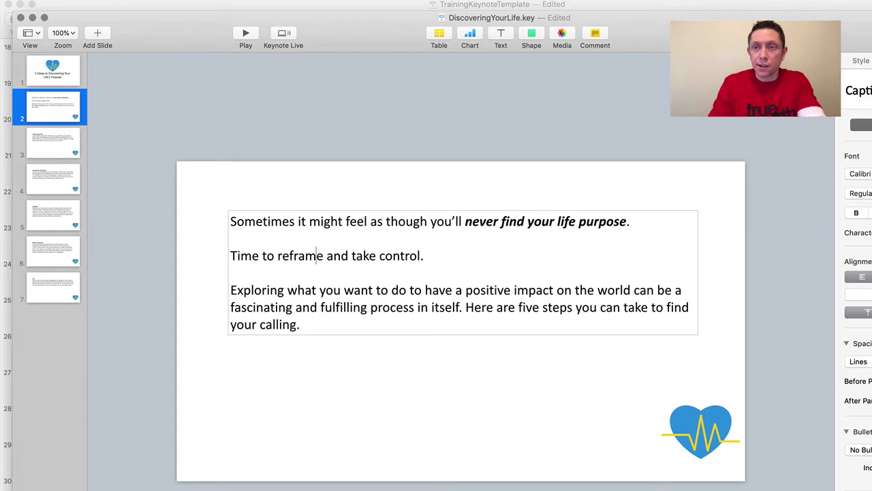
key(super+bar)
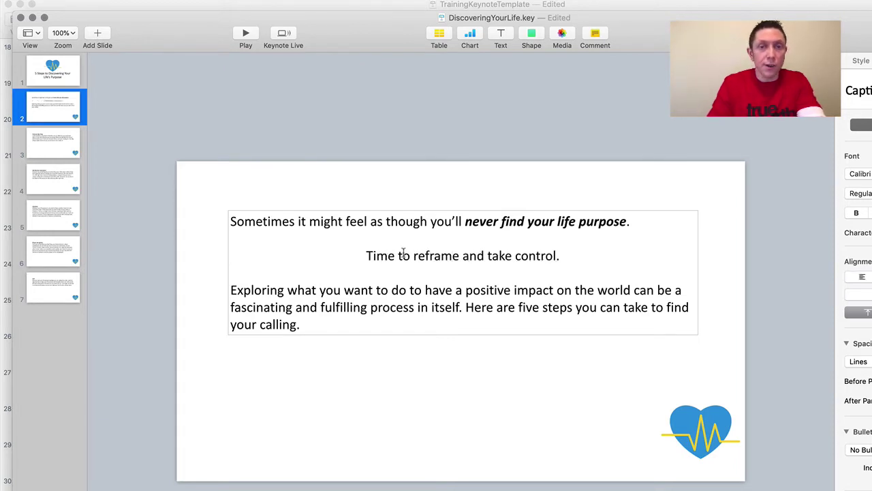
Format the word "reframe" on slide 2 as bold, underlined, italic and orange
double_click(425, 256)
key(super+b)
key(super+u)
key(super+i)
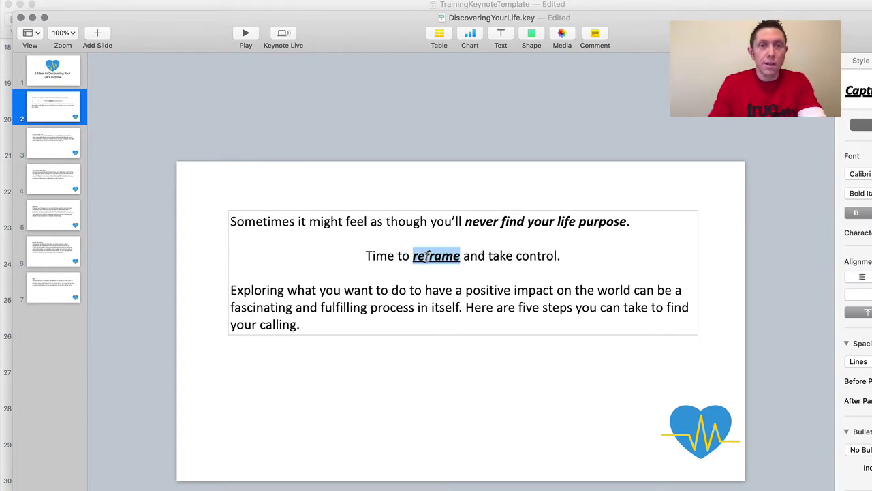
click(868, 233)
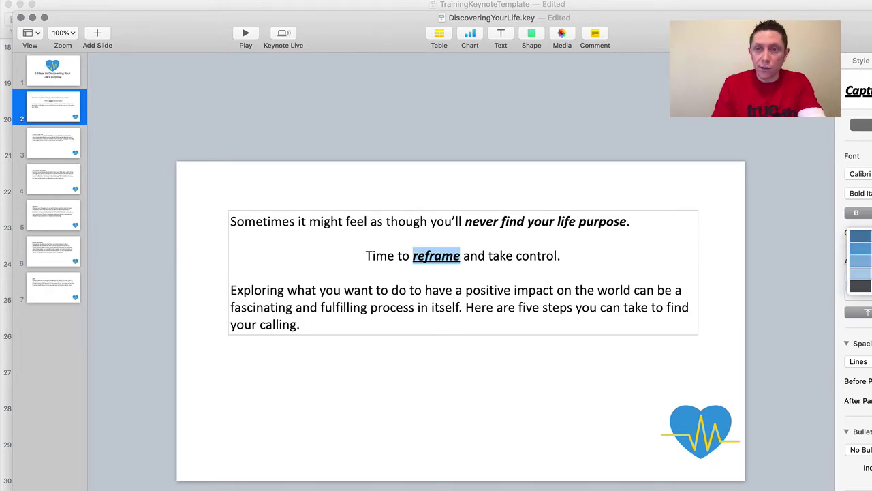
click(866, 273)
click(487, 415)
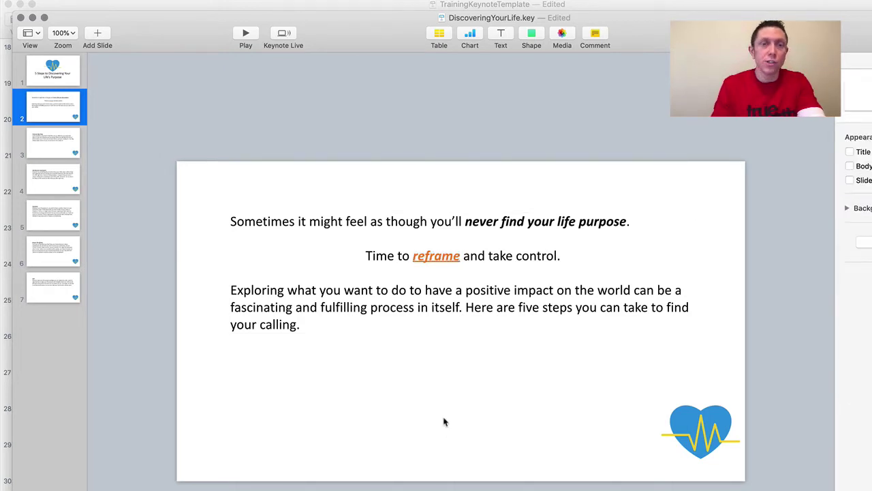
Look through the text on the other slides, from "Find your Big Thing" to "Act!"
click(504, 278)
click(538, 266)
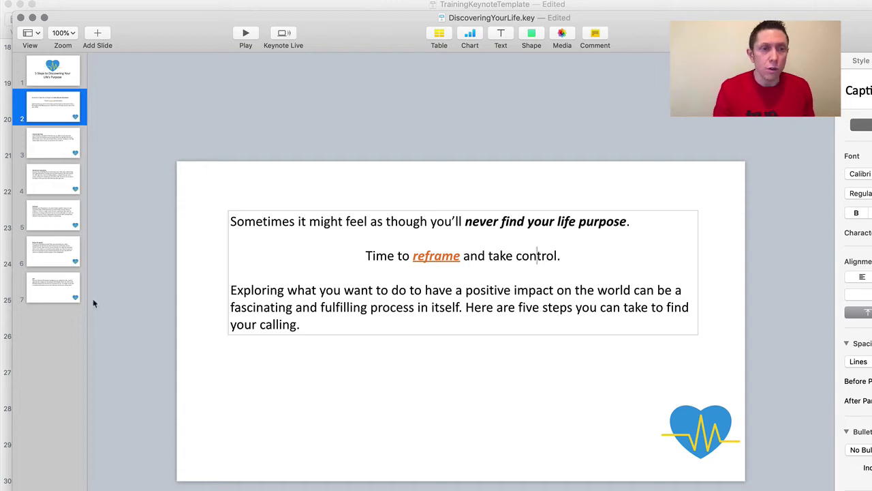
click(55, 293)
click(55, 147)
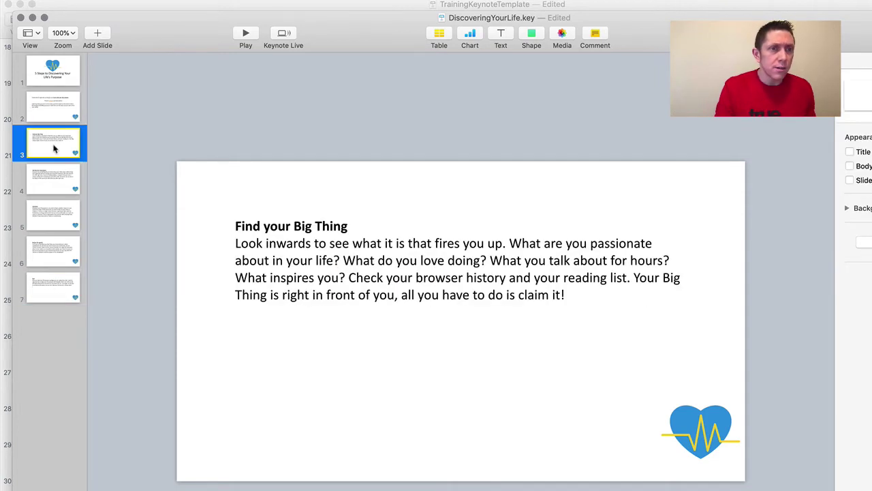
click(55, 176)
click(55, 213)
click(57, 287)
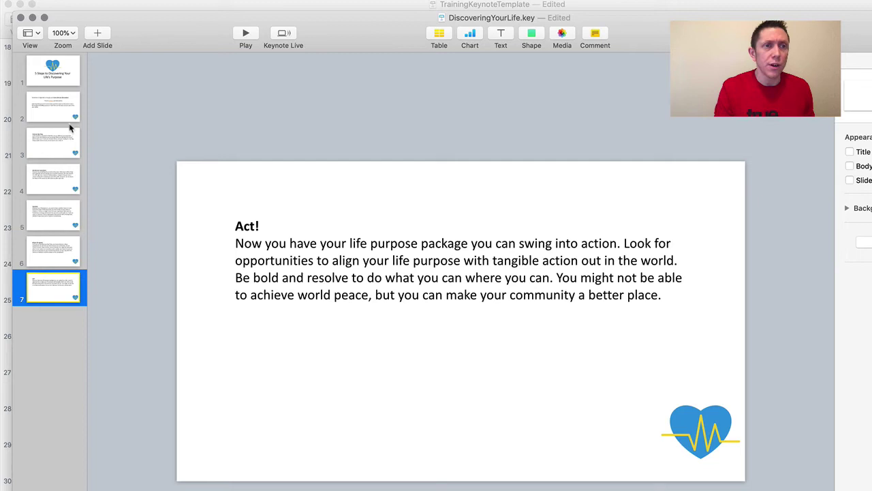
Shorten the last paragraph of slide 2 to "Exploring what you want to do to have a positive impact on the world..."
click(70, 114)
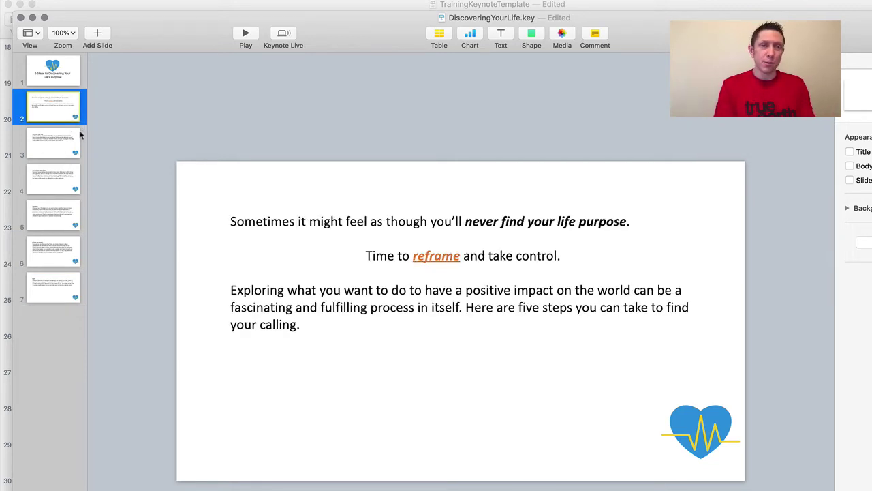
click(343, 293)
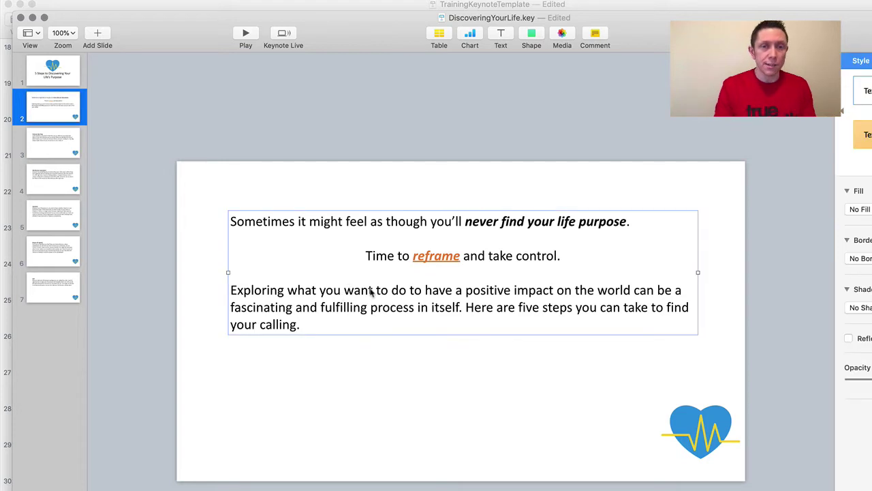
click(634, 290)
double_click(644, 290)
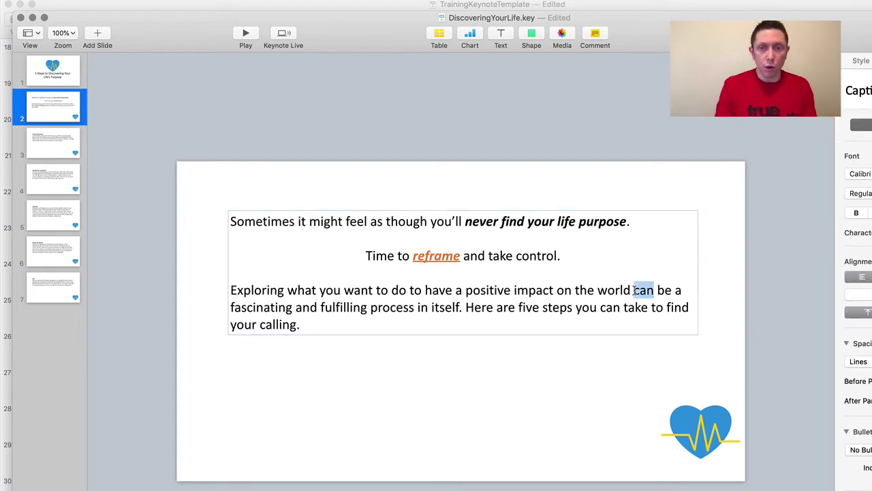
click(634, 290)
text(...)
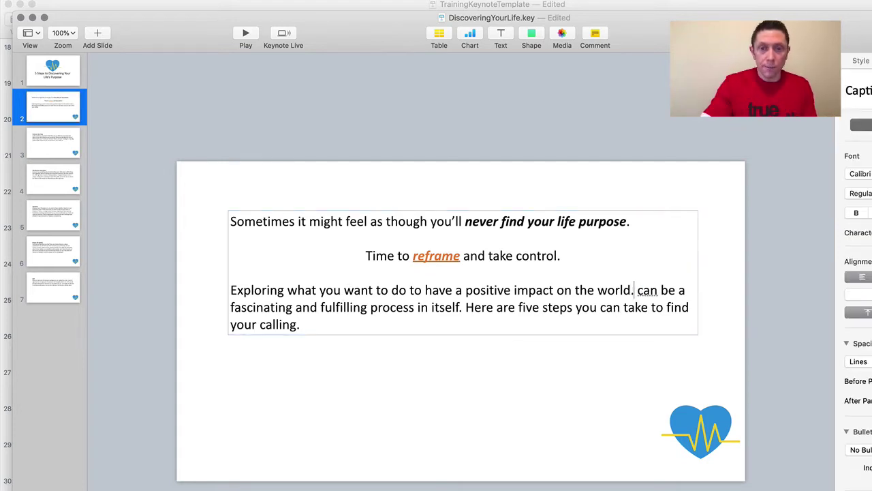
key(shift+Down)
key(shift+Down)
key(BackSpace)
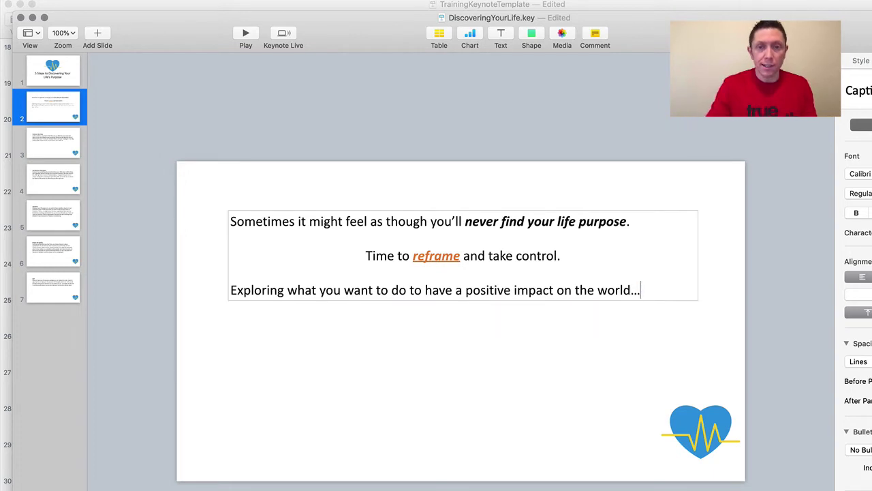
Insert two blank lines above the "Exploring what you want to do" paragraph and select its text box
click(231, 290)
key(Return)
key(Return)
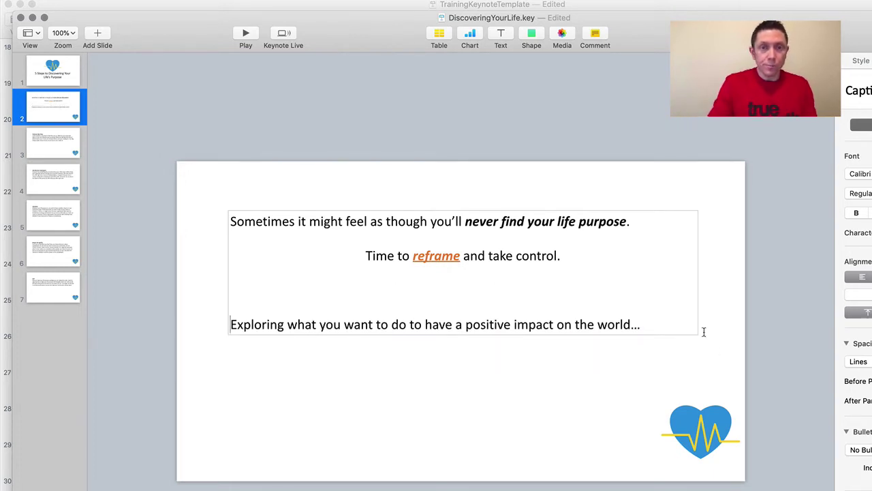
click(489, 355)
click(476, 258)
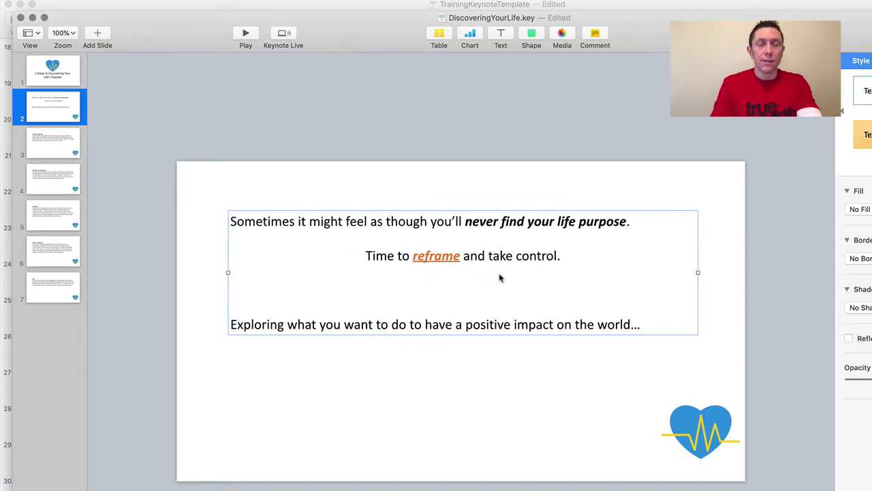
Increase the font size of all text in slide 2's selected text box by five increments
key(super+plus)
key(super+plus)
key(super+plus)
key(super+plus)
key(super+plus)
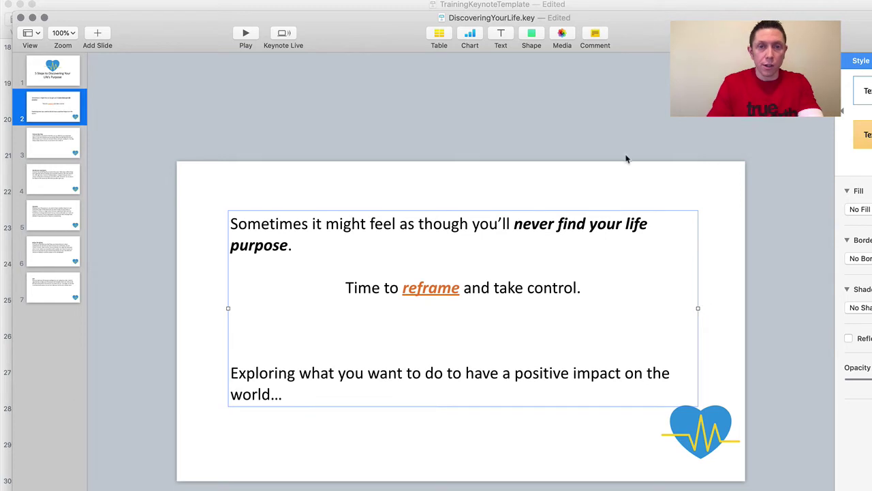
Left-align the "Time to reframe and take control." line on slide 2
click(543, 225)
click(433, 336)
click(332, 275)
click(348, 287)
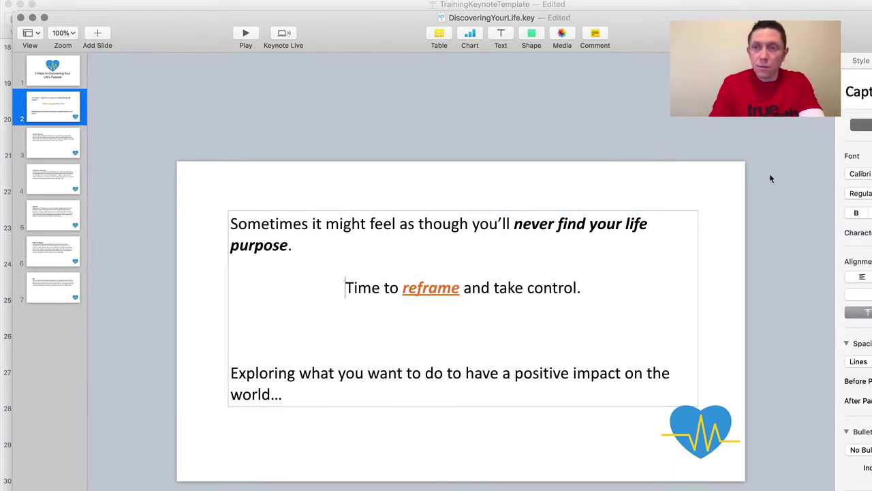
click(864, 277)
click(578, 119)
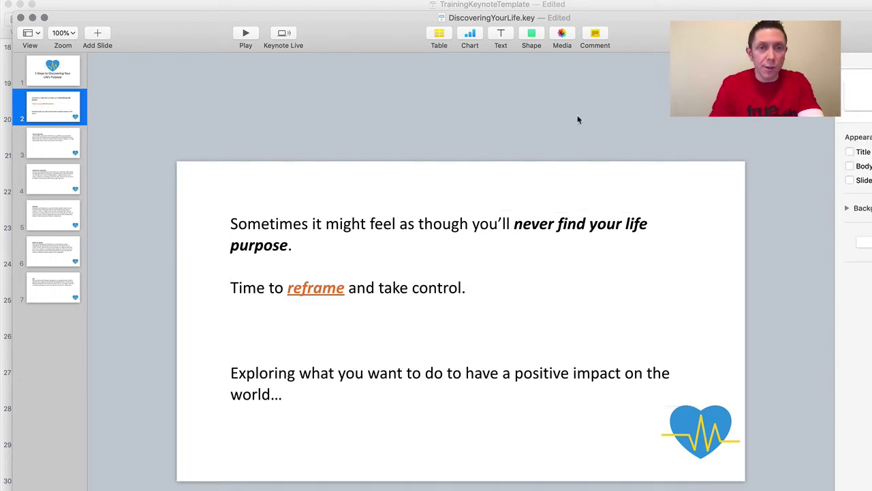
Delete one blank line above the "Exploring what you want to do" paragraph on slide 2
click(351, 378)
click(334, 355)
key(BackSpace)
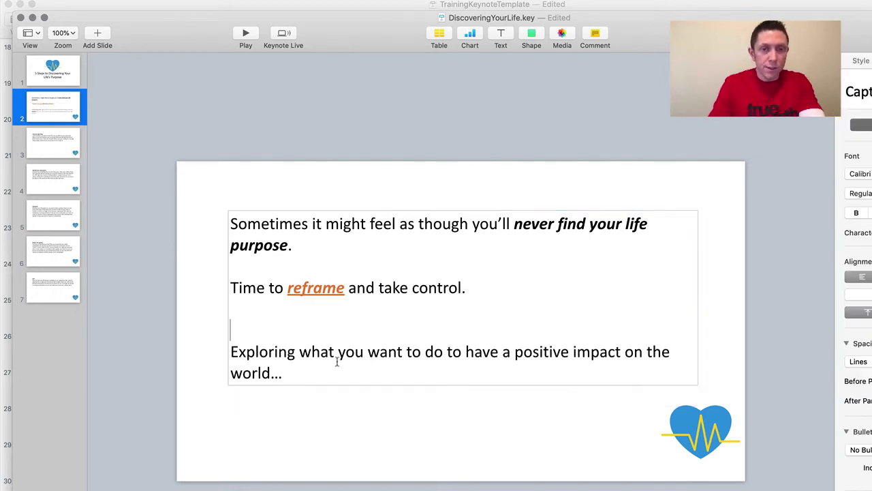
click(345, 460)
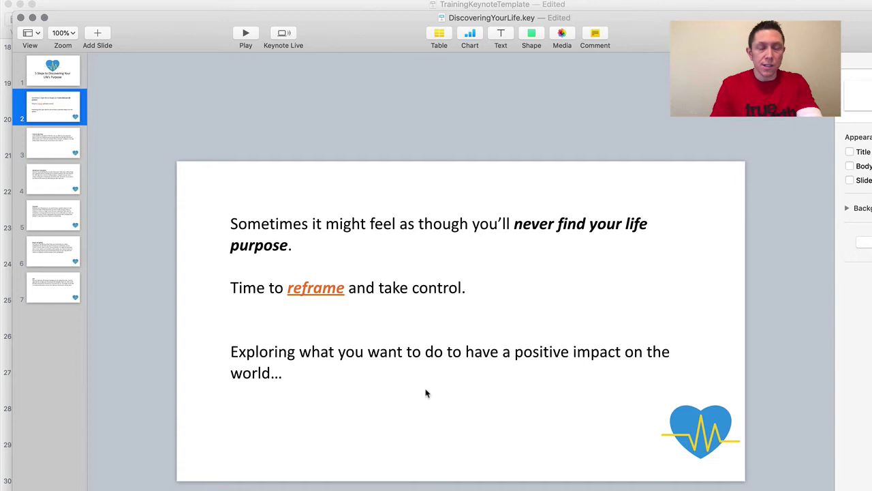
click(396, 370)
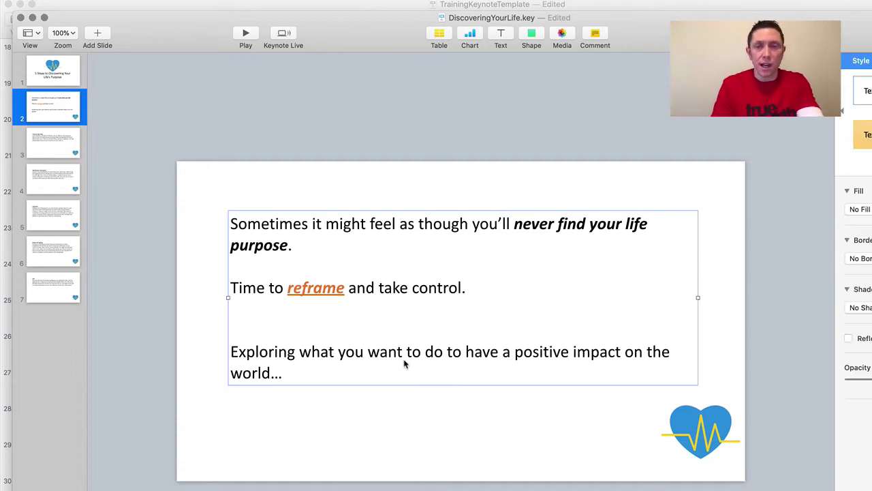
click(297, 123)
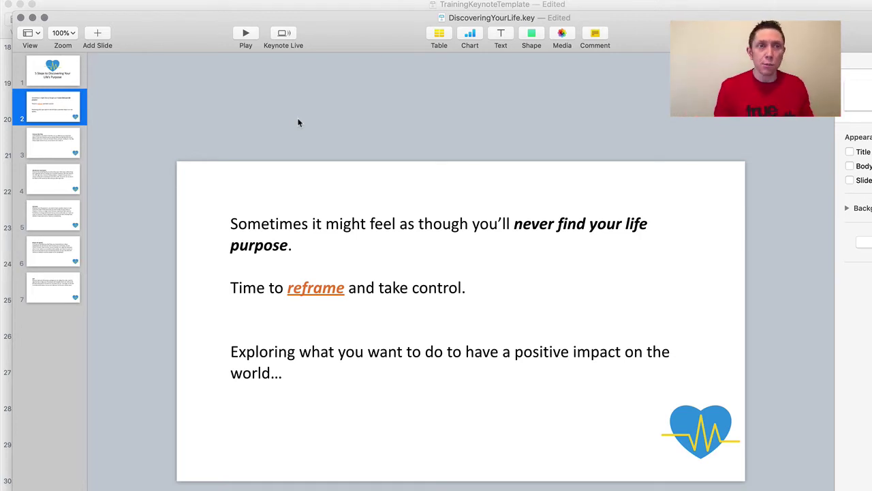
Look at the full paragraphs on slides 3 to 5, including "Find your Big Thing" and "Identify your superpower"
click(47, 149)
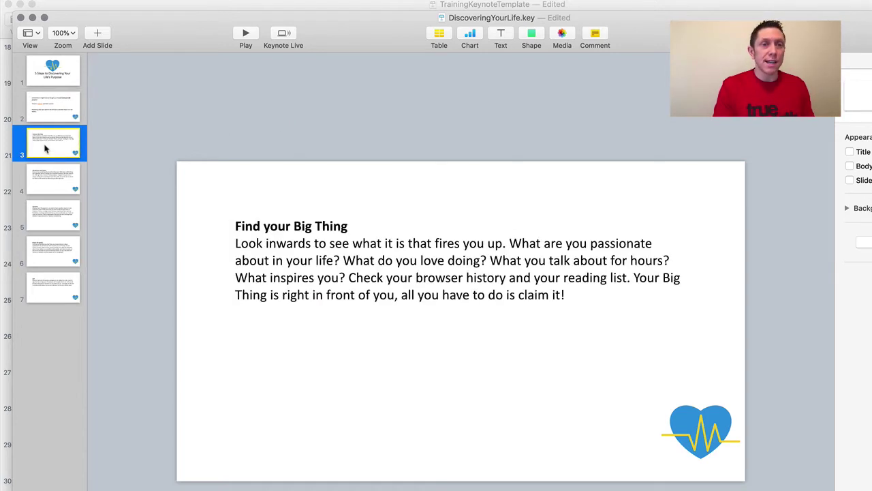
click(47, 214)
click(44, 189)
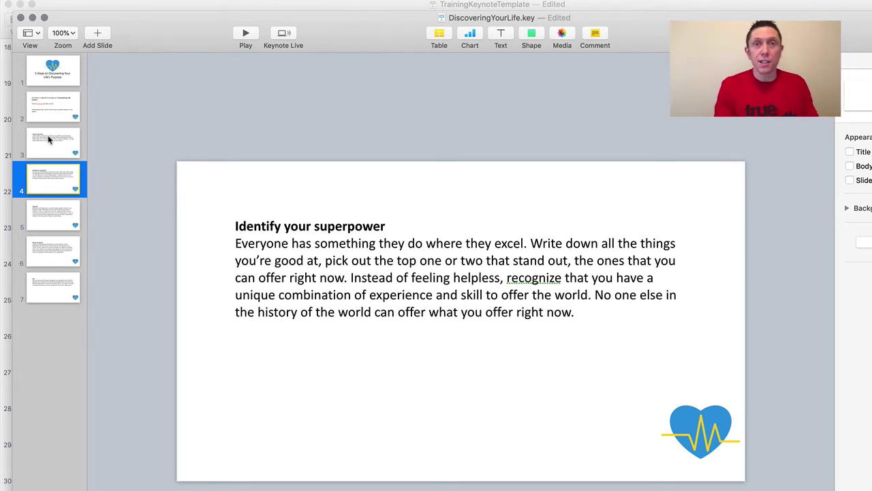
Review the text and emphasis on every slide from the title slide to "Act!"
click(76, 81)
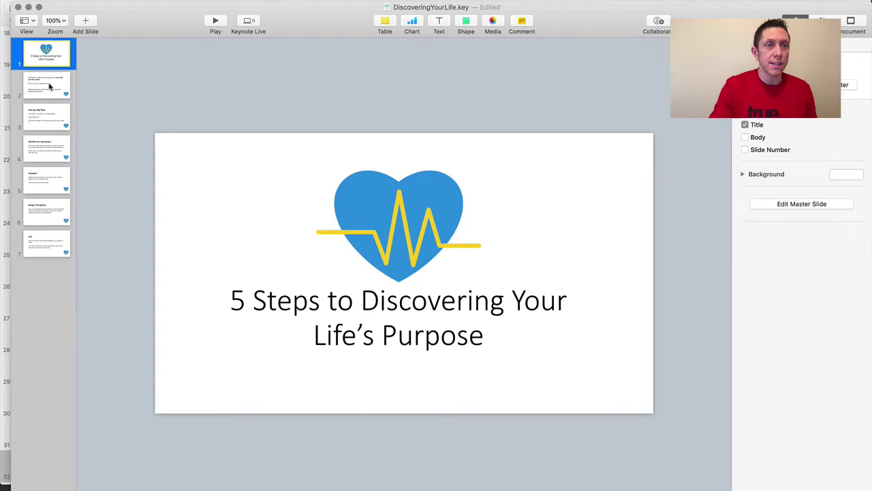
click(49, 87)
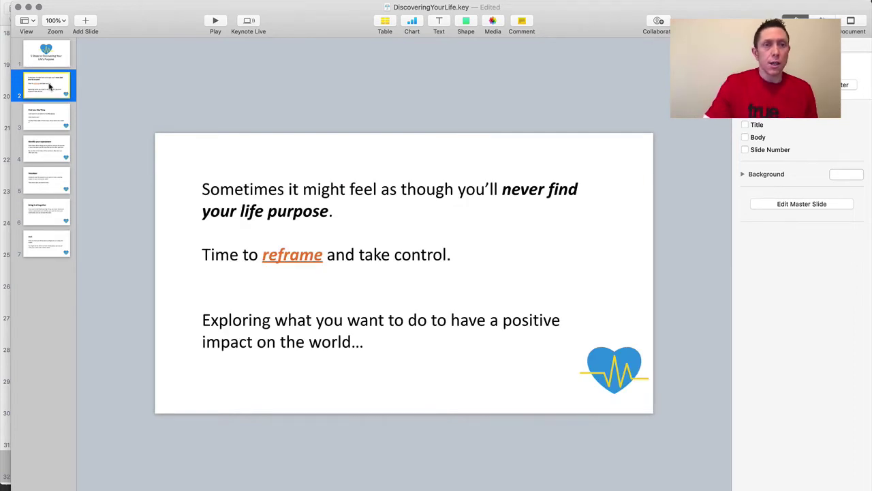
key(Down)
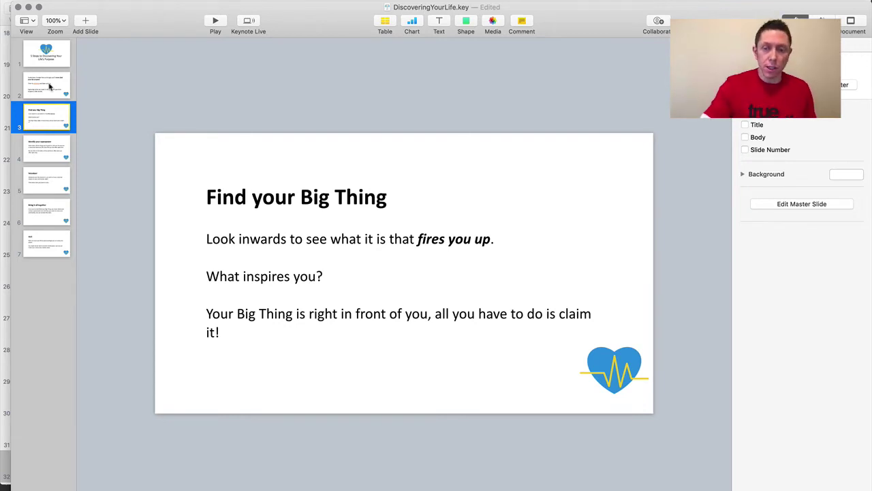
key(Down)
key(Down)
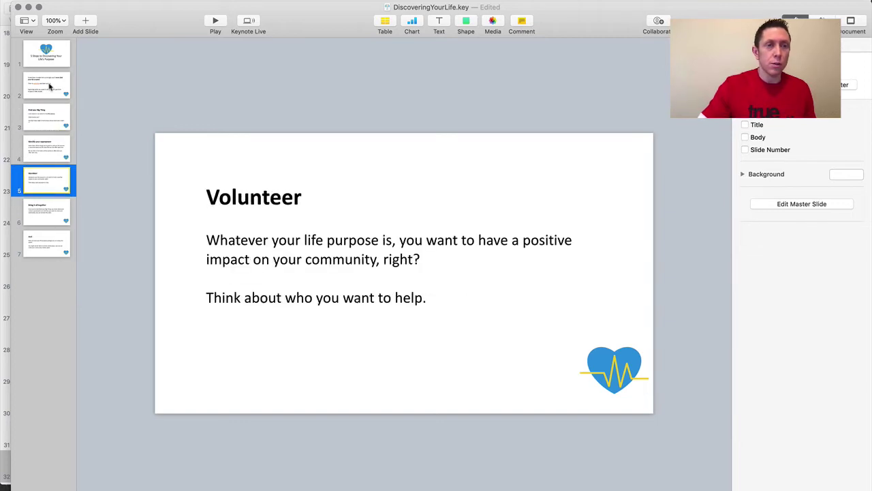
key(Down)
key(Down)
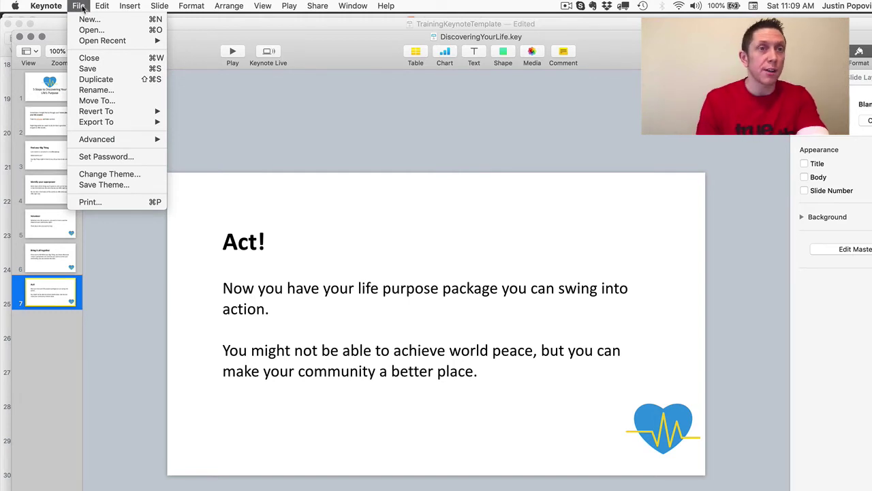
Examine the options and available formats for exporting the presentation as images, and cancel the export
mouse_move(121, 127)
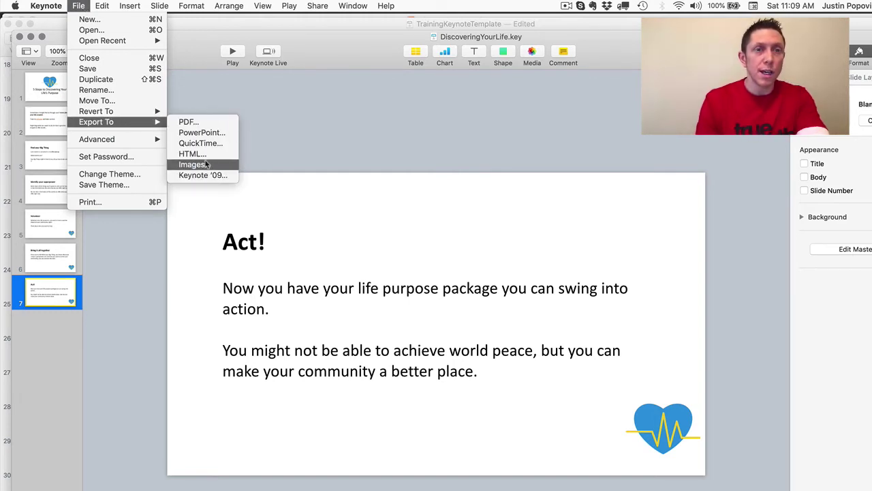
click(197, 165)
click(477, 183)
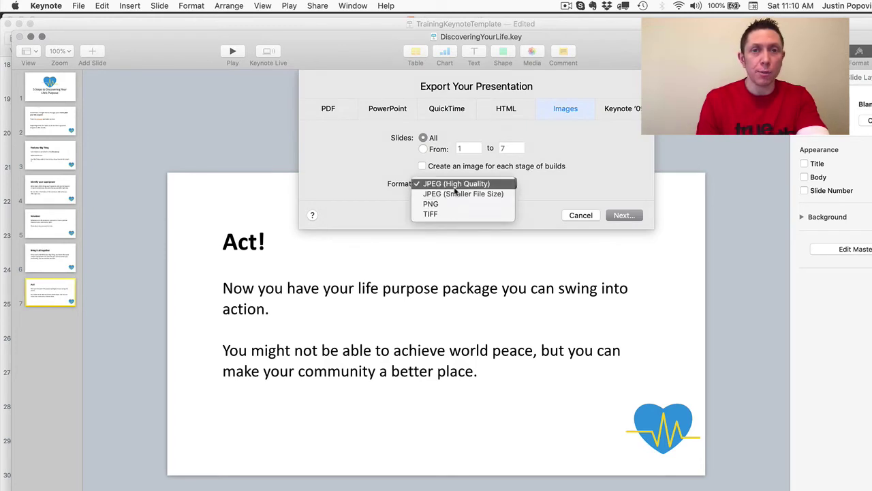
click(498, 162)
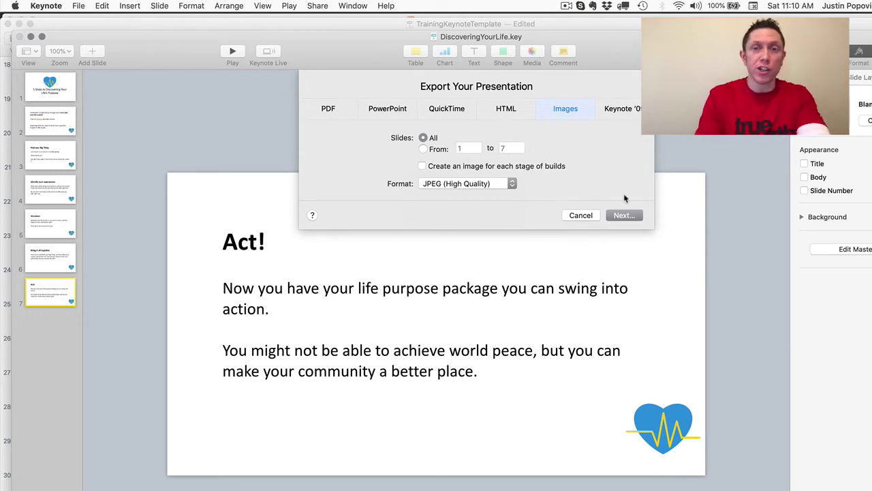
click(581, 215)
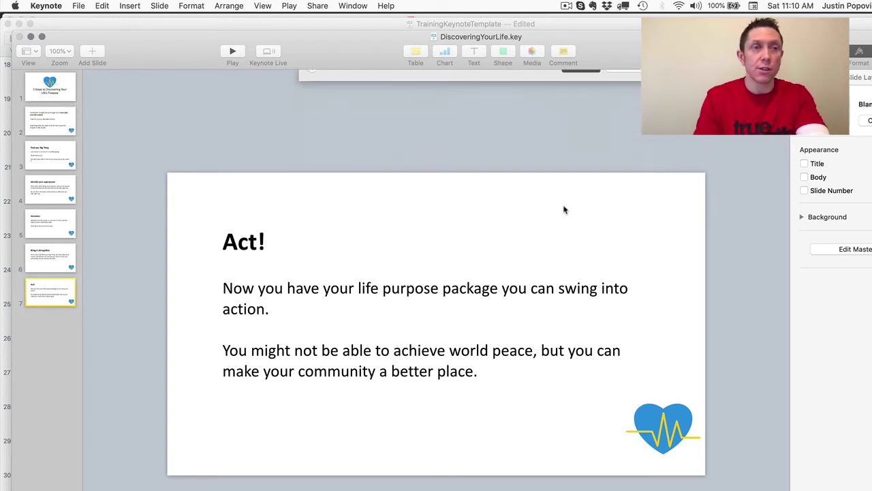
Switch to PowerPoint, review DiscoveringYourLife.pptx from the title slide to "Act!", and check its Save as Pictures command
key(super+Tab)
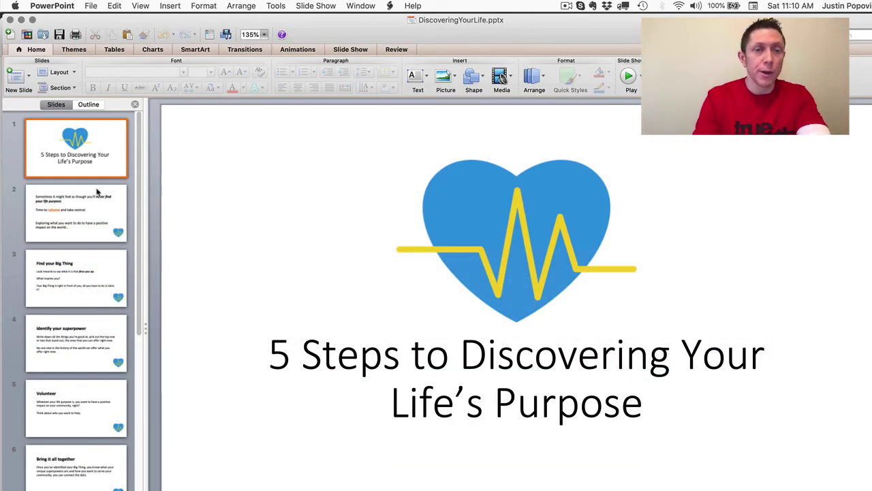
click(74, 216)
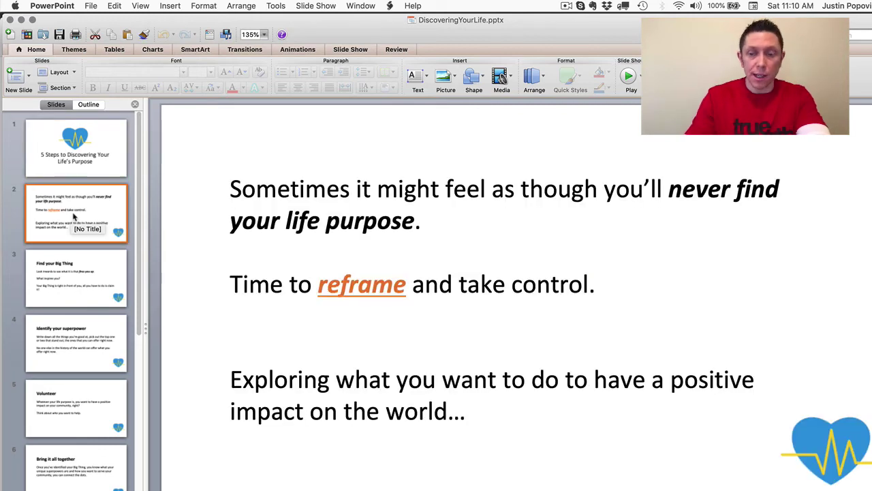
key(Down)
key(Down)
key(Down)
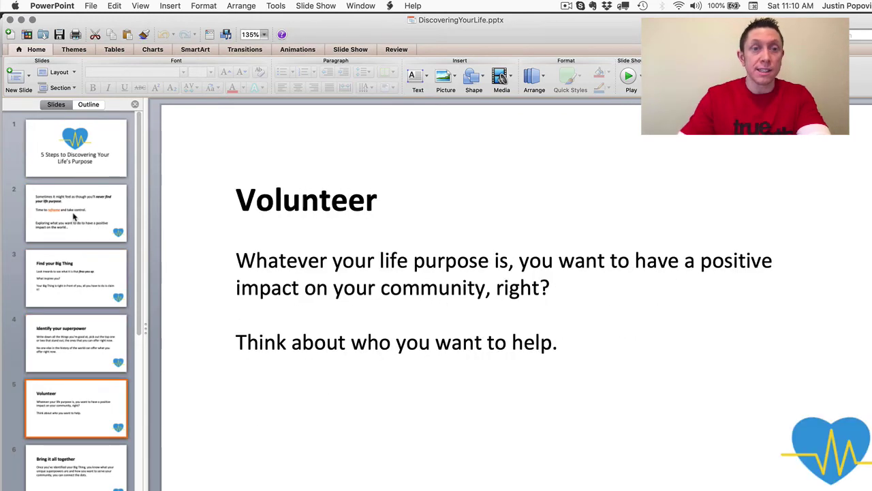
key(Down)
key(Down)
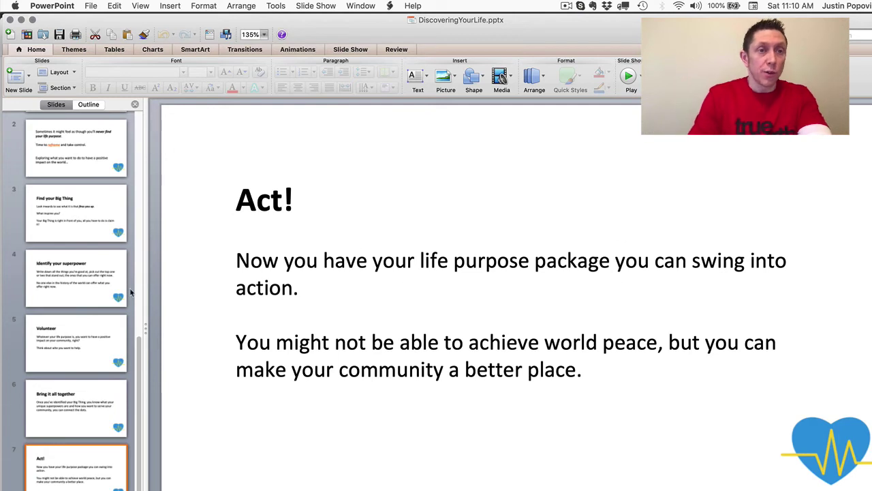
scroll(81, 205, up, 3)
click(86, 174)
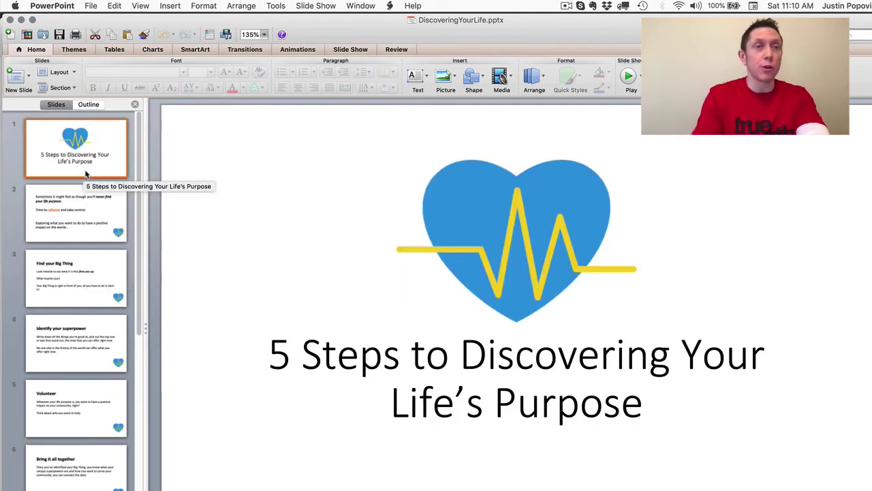
click(95, 7)
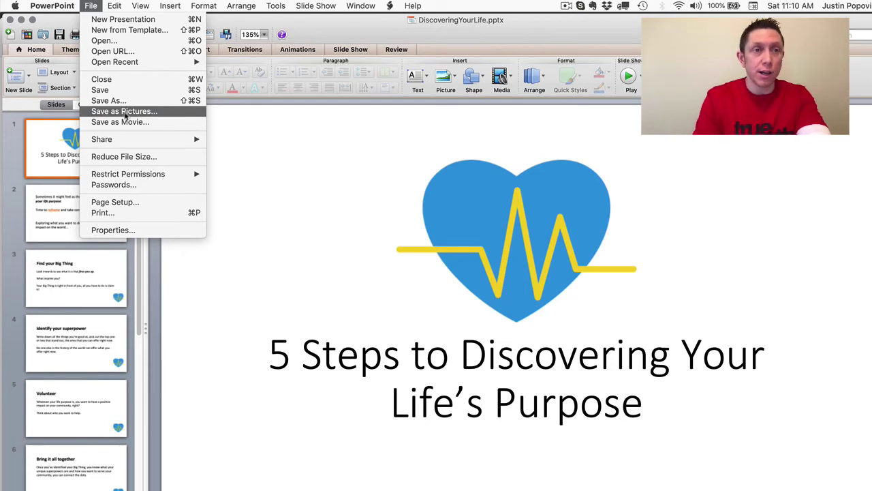
click(91, 8)
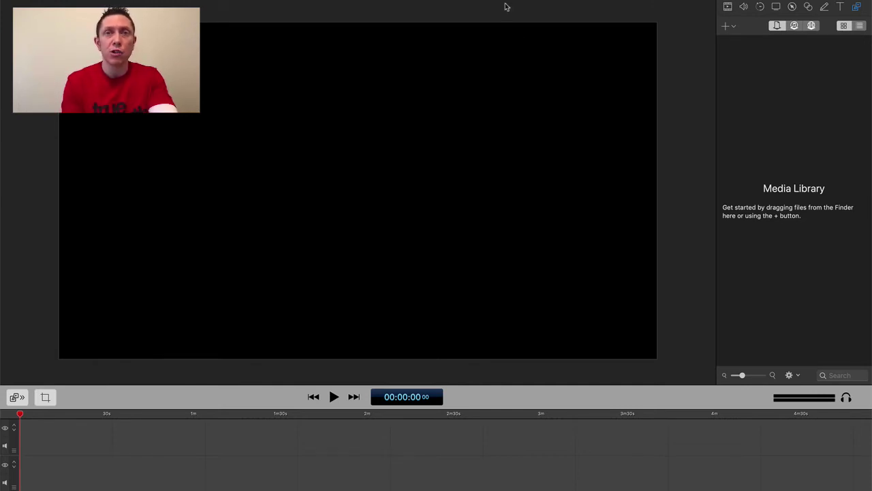
Switch to Finder and preview the exported images DiscoveringYourLife.001.png to DiscoveringYourLife.004.png
key(super+Tab)
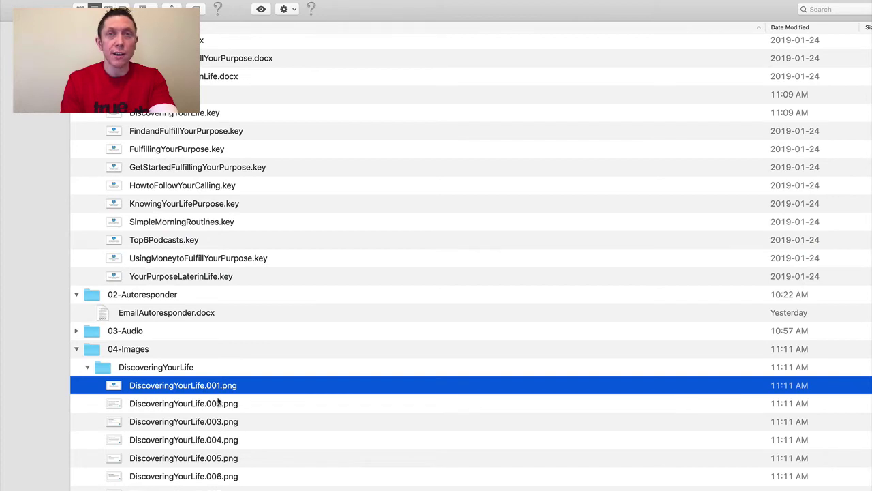
key(space)
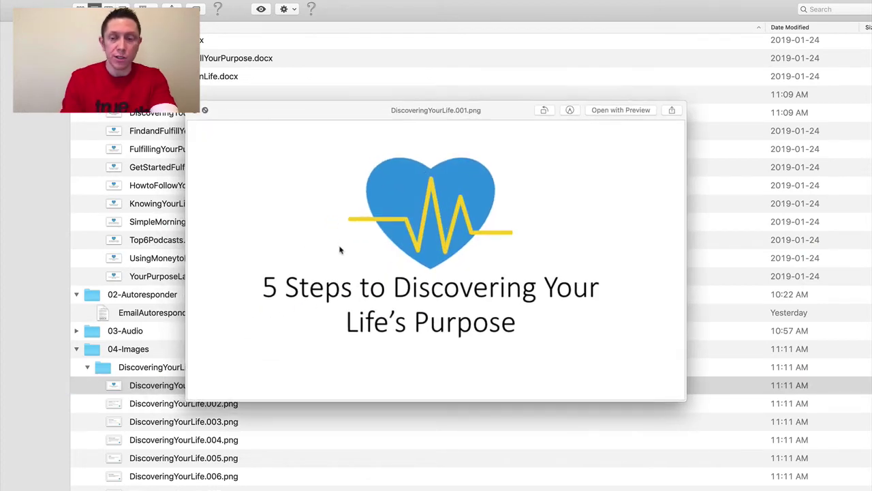
key(Down)
key(Down)
key(Down)
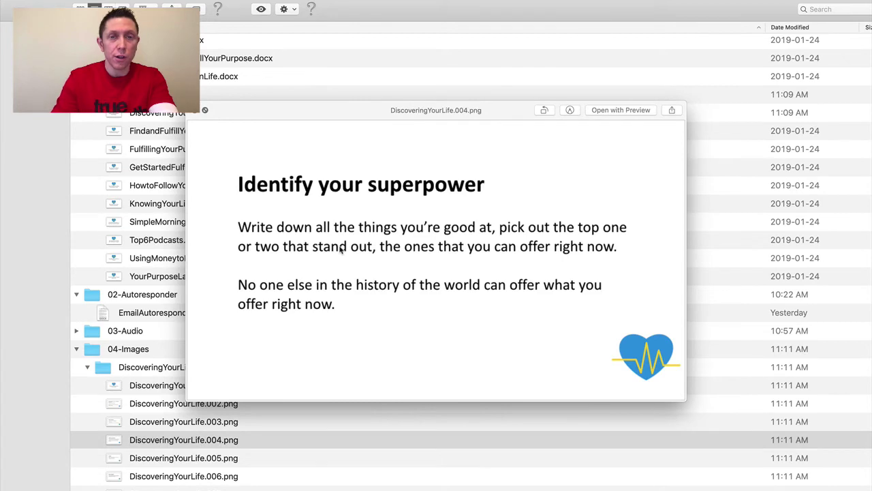
key(Up)
key(Up)
key(space)
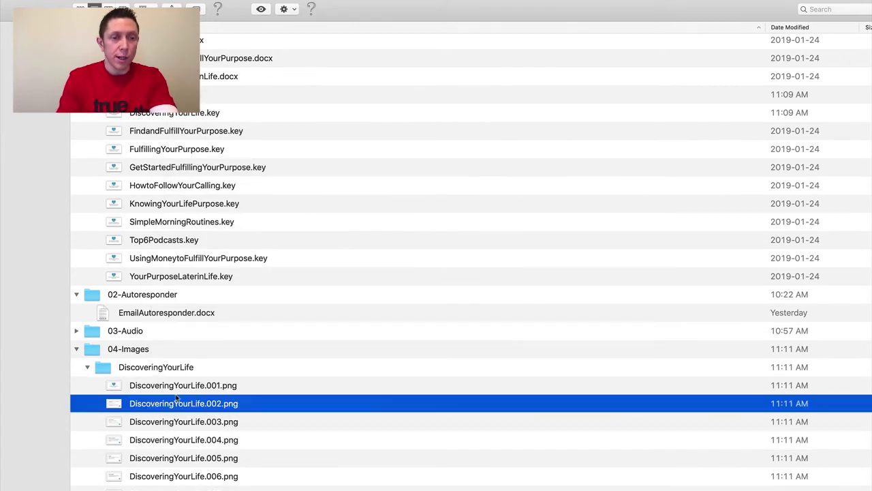
Add all seven DiscoveringYourLife PNG images from the 04-Images folder to the video editor's media library
click(175, 386)
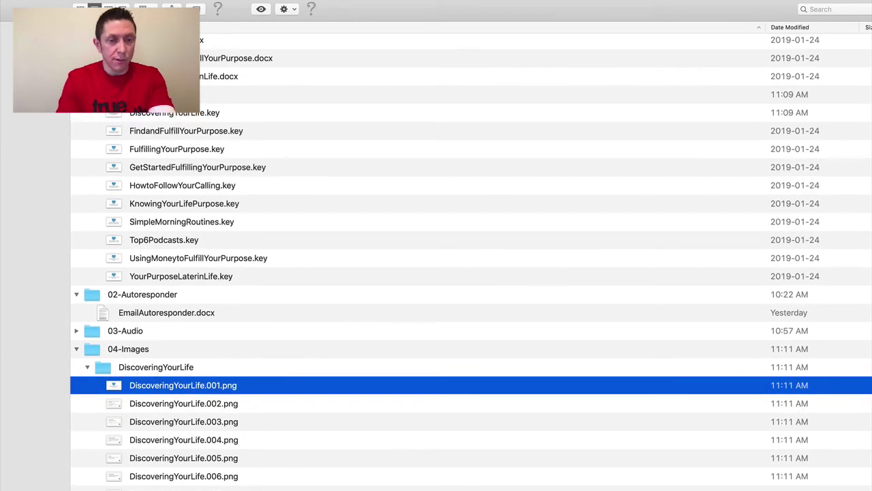
key(shift+Down)
key(shift+Down)
key(shift+Down)
key(shift+Down)
key(shift+Down)
key(super+Tab)
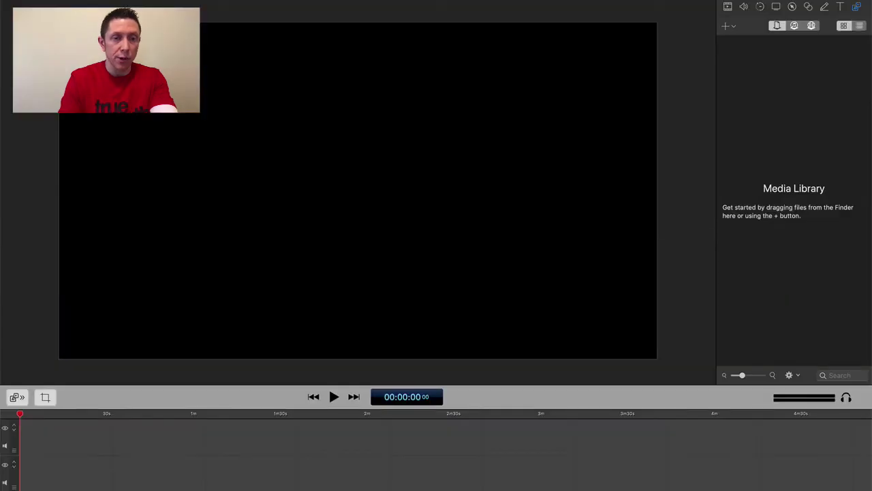
key(super+Tab)
key(super+Tab)
drag(204, 458, 772, 147)
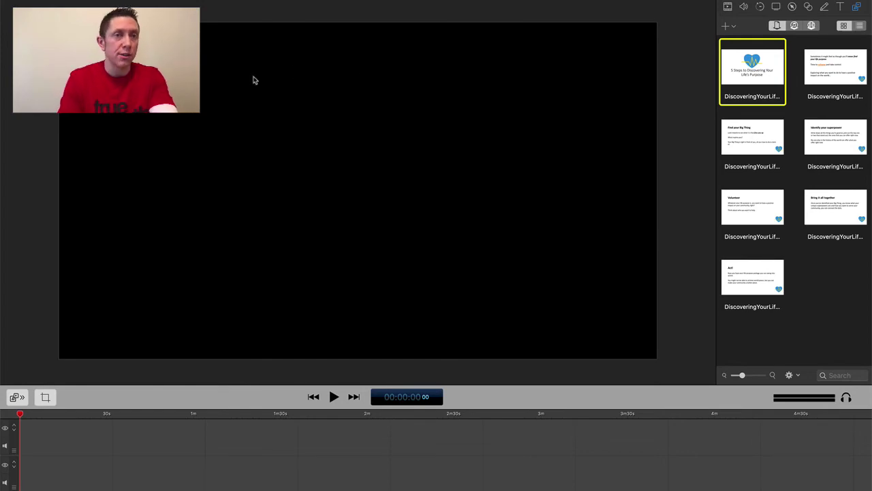
Add Article1.mp3 from the 03-Audio folder in Finder to the video editor's media library
key(super+Tab)
scroll(96, 229, up, 3)
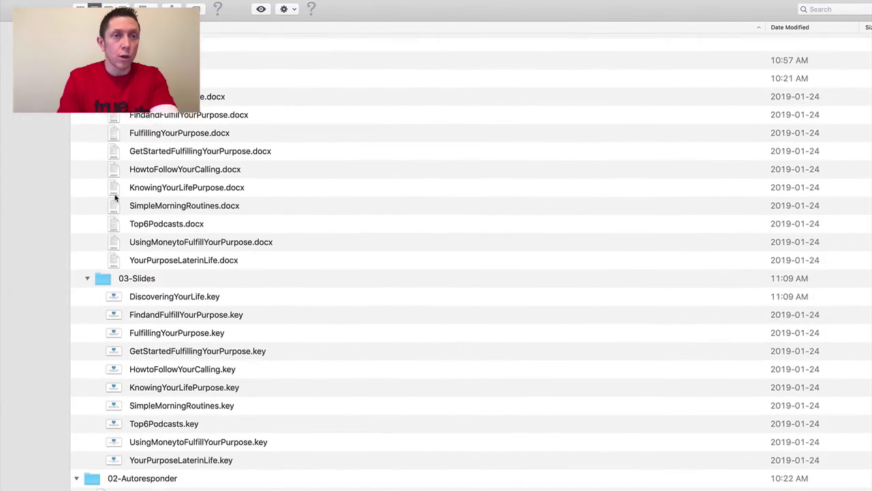
scroll(113, 201, down, 2)
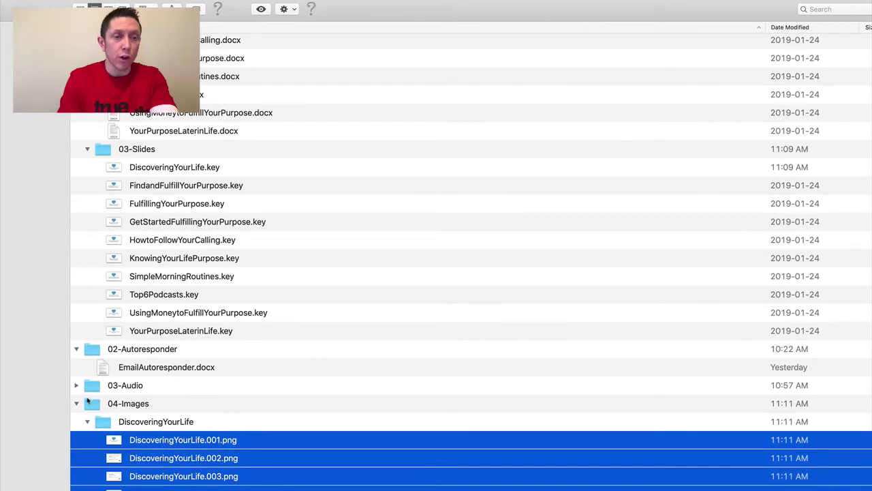
click(76, 386)
scroll(143, 341, down, 8)
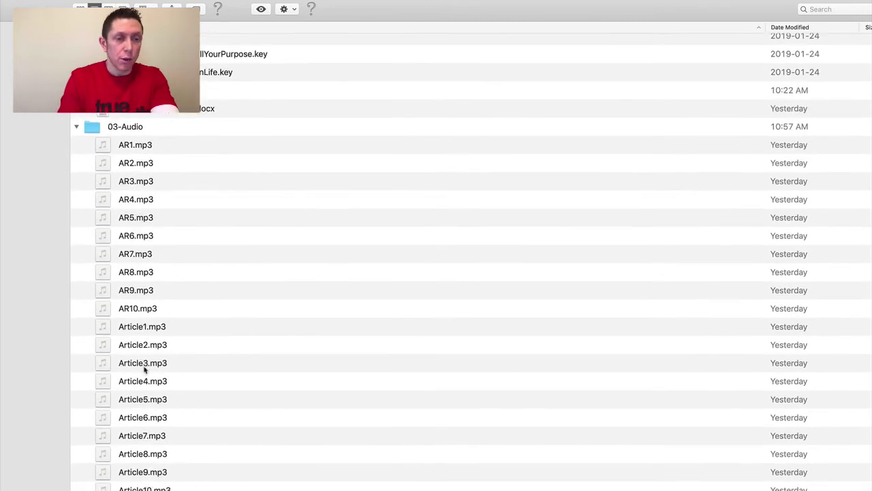
click(141, 297)
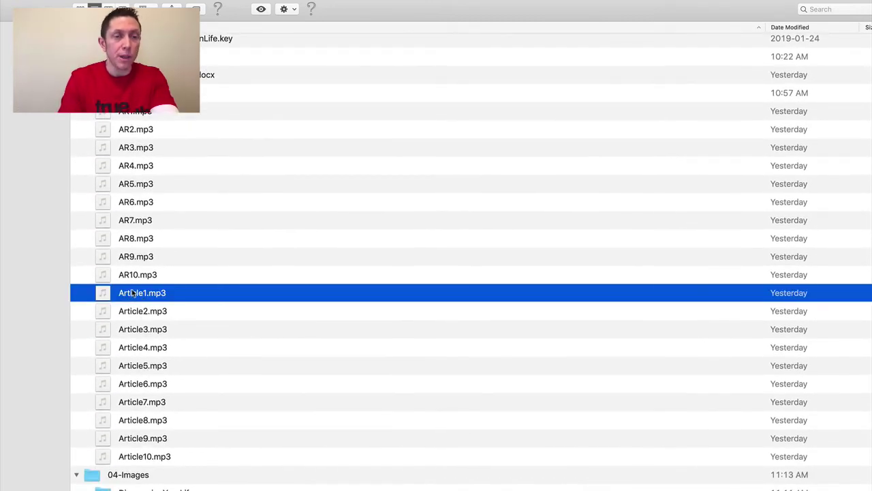
drag(133, 293, 801, 294)
key(super+Tab)
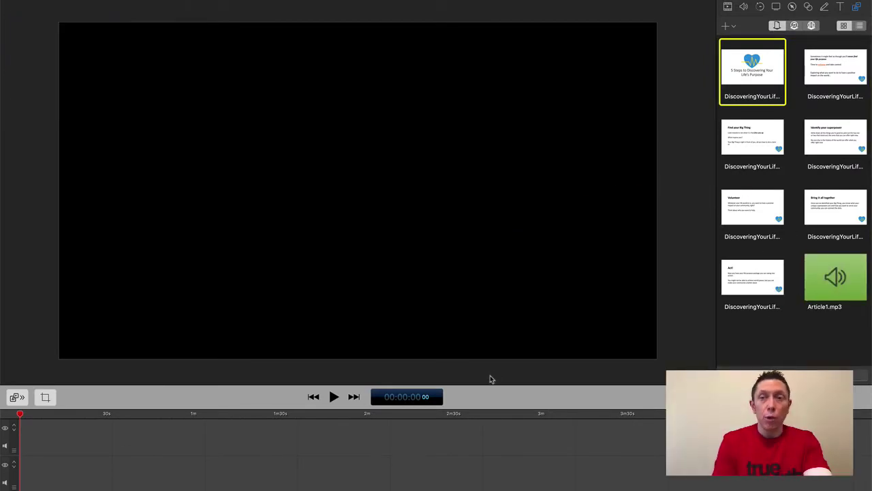
Place Article1.mp3 at the very start of the timeline and enlarge the timeline area
drag(832, 292, 41, 436)
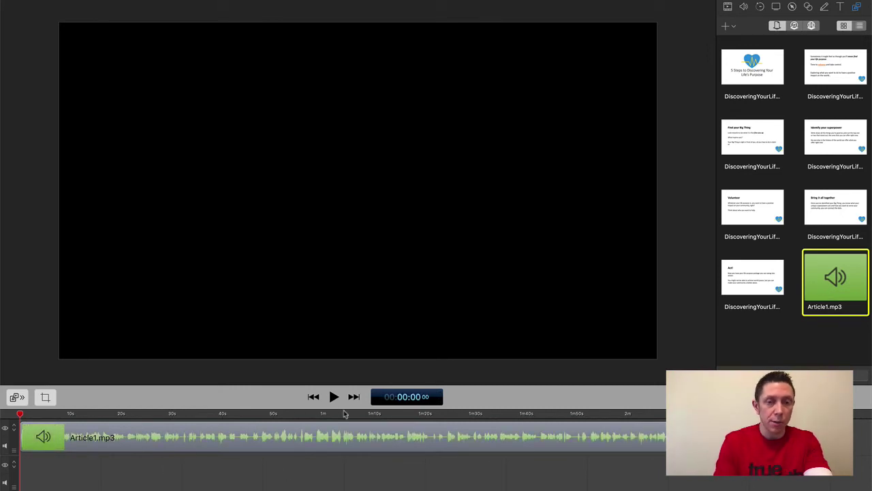
drag(342, 409, 337, 319)
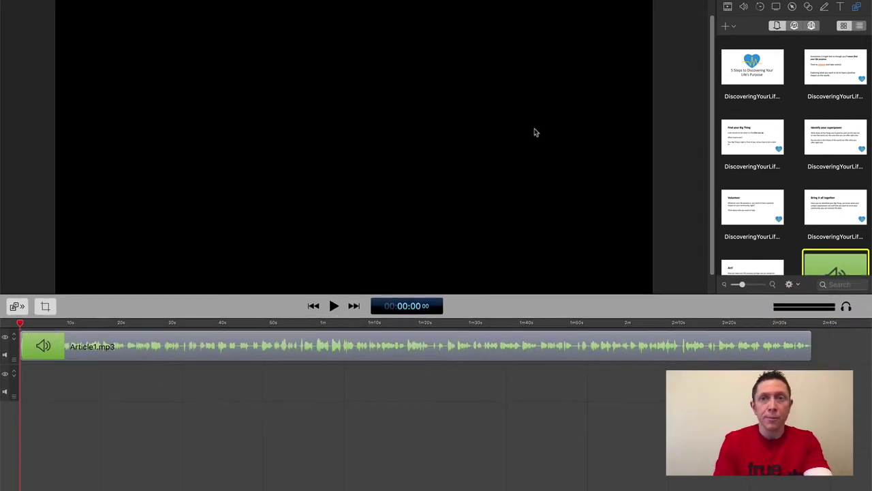
scroll(765, 129, up, 2)
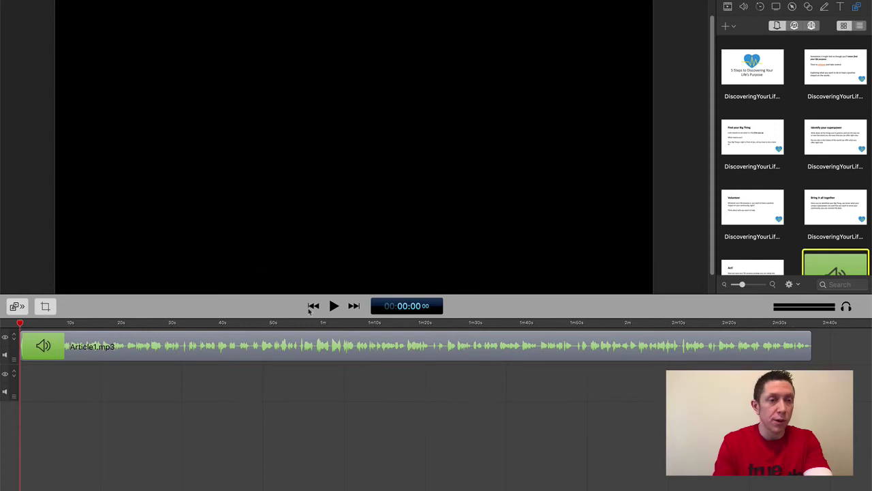
Place DiscoveringYourLife.001.png at the start of the track above the audio and play the opening narration to about 4 seconds
drag(754, 81, 627, 115)
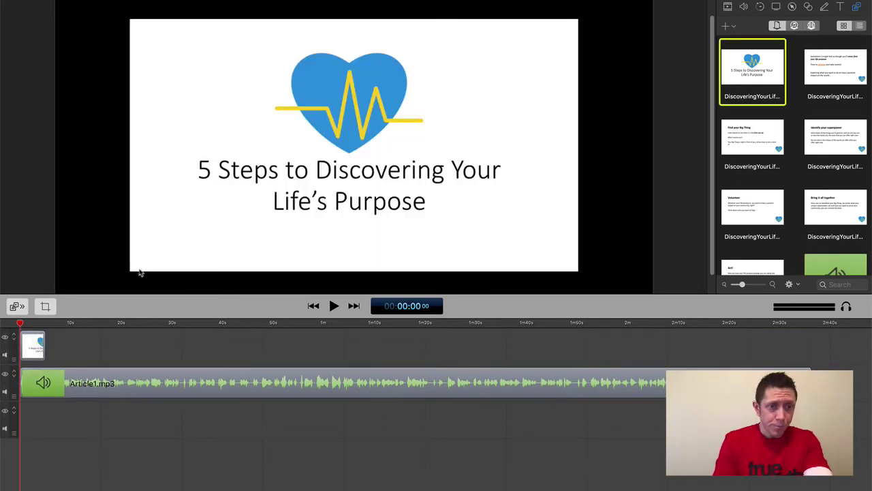
key(space)
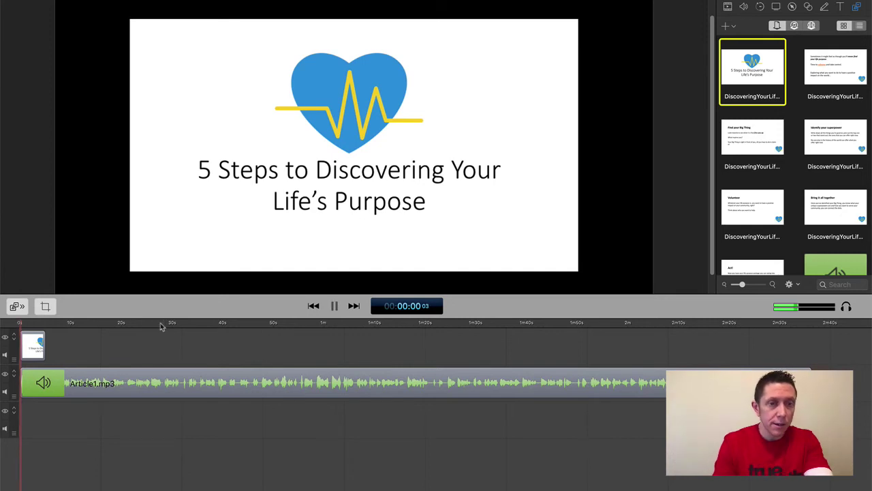
key(XF86AudioRaiseVolume)
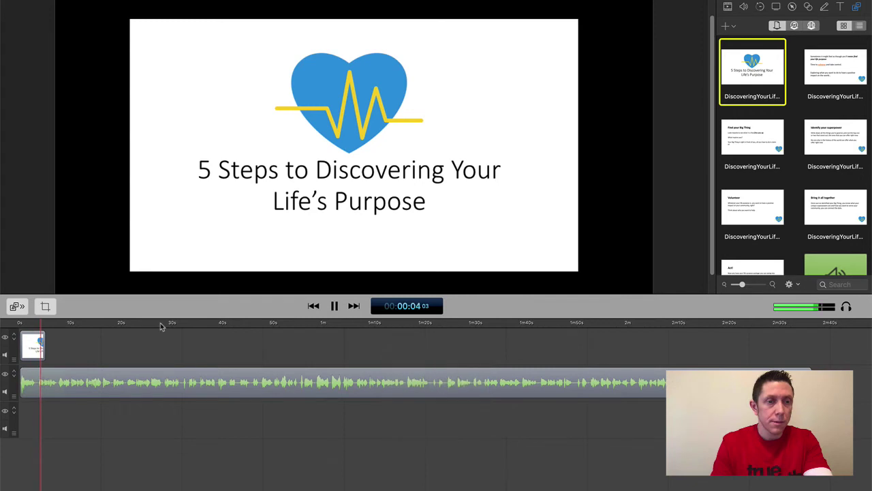
key(space)
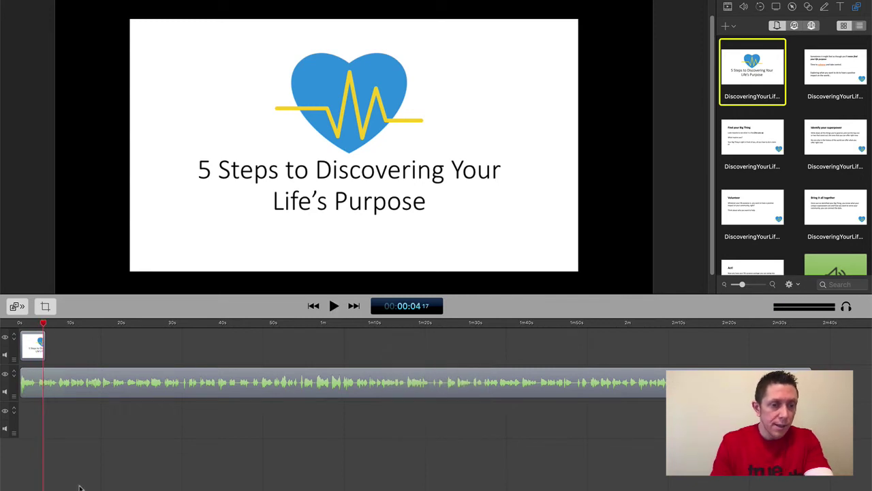
Split the DiscoveringYourLife.001.png clip at 00:00:03 16 and delete the part after the split
key(super+equal)
click(162, 323)
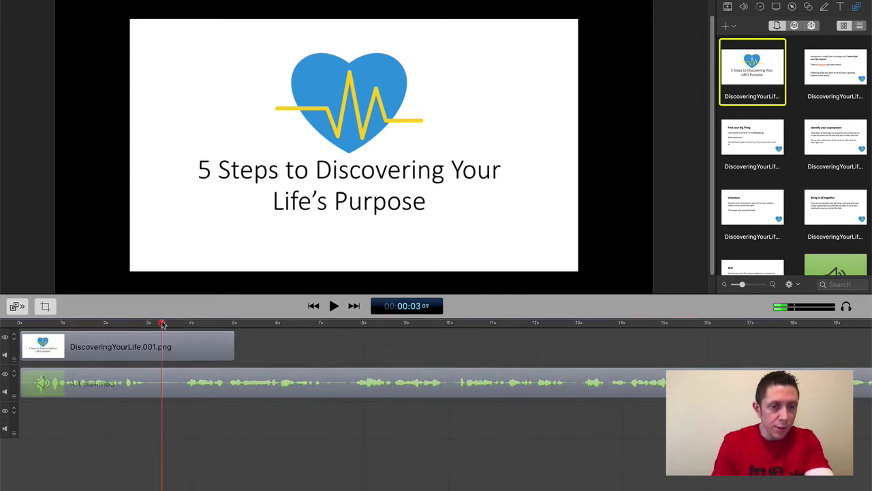
drag(163, 325, 172, 327)
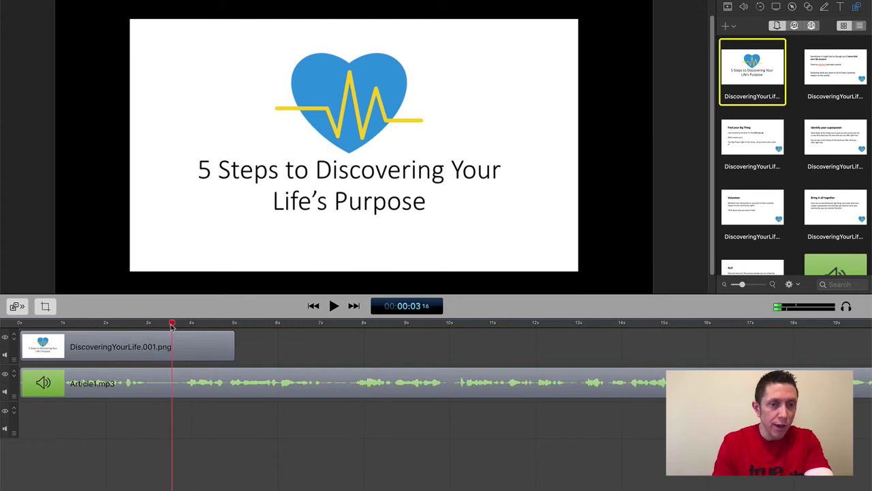
click(171, 346)
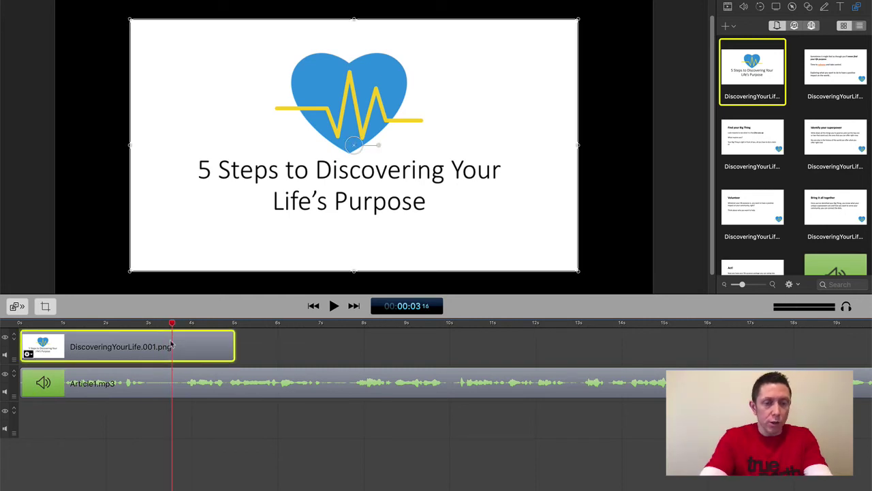
key(super+t)
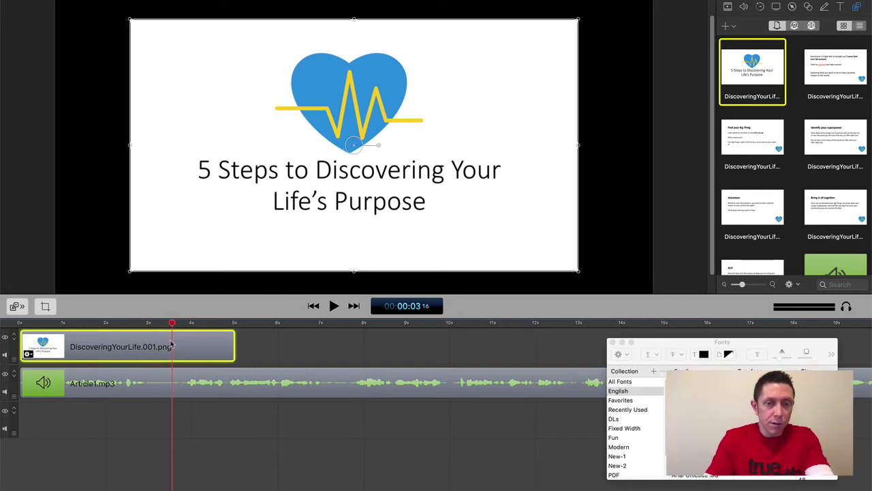
click(613, 343)
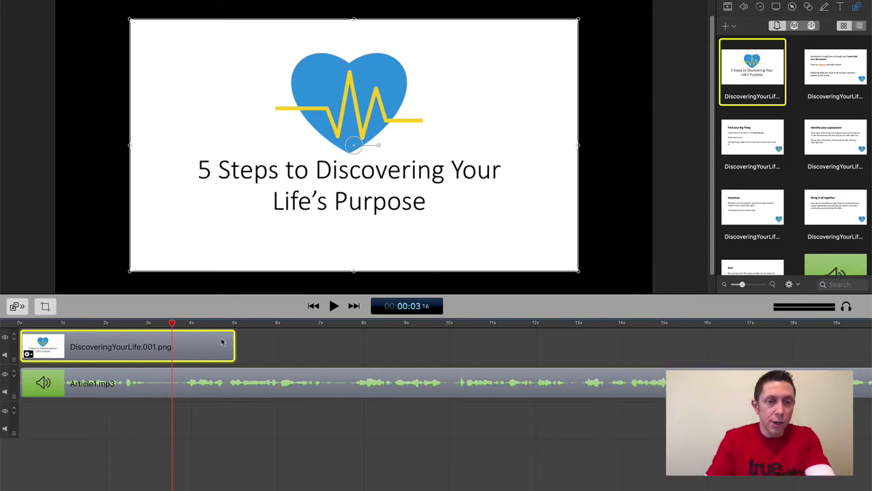
key(t)
click(222, 346)
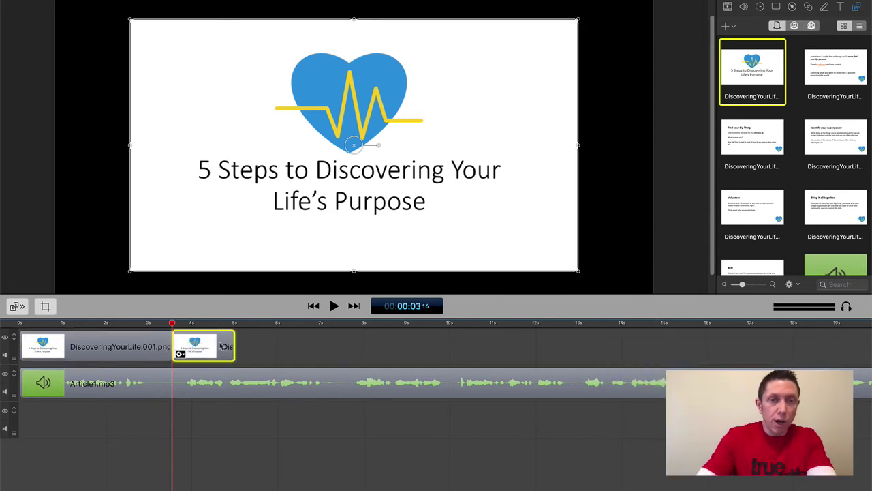
key(Delete)
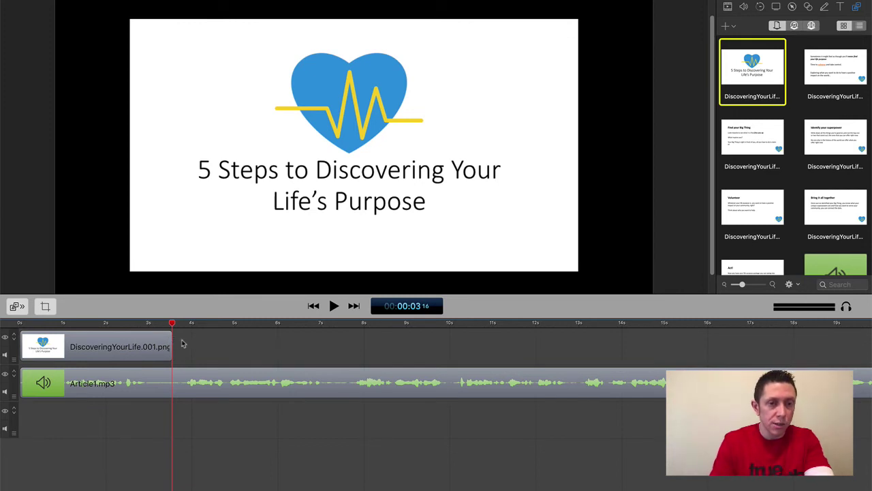
Play the narration to about 7 seconds and place DiscoveringYourLife.002.png directly after the title slide clip
key(space)
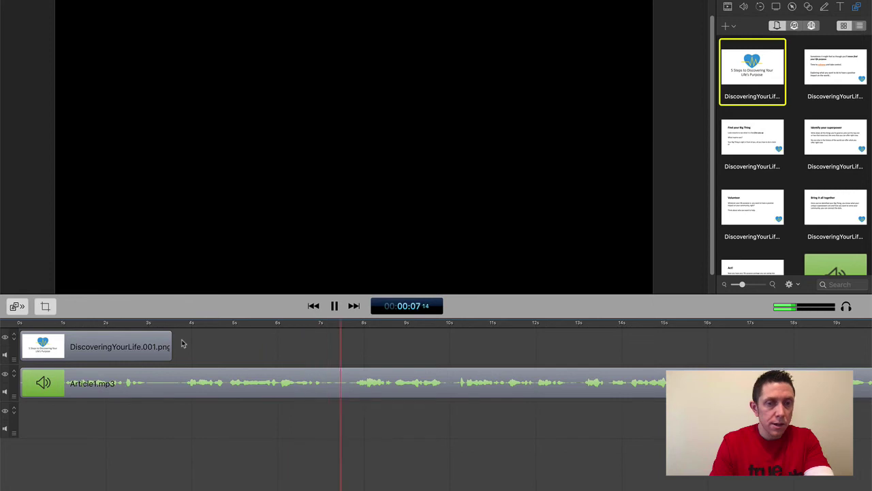
key(space)
drag(837, 77, 177, 343)
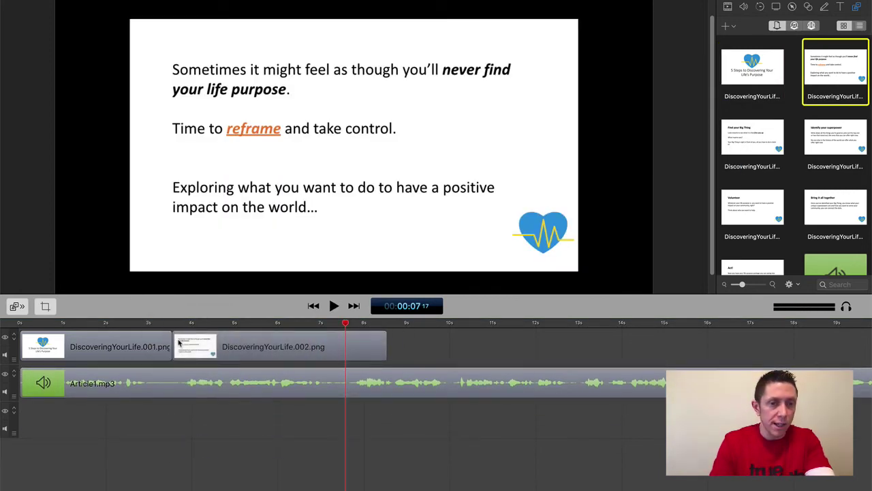
Split the Article1.mp3 audio at 00:00:31 24, where the second slide's narration ends, and extend DiscoveringYourLife.002.png to that split
click(160, 323)
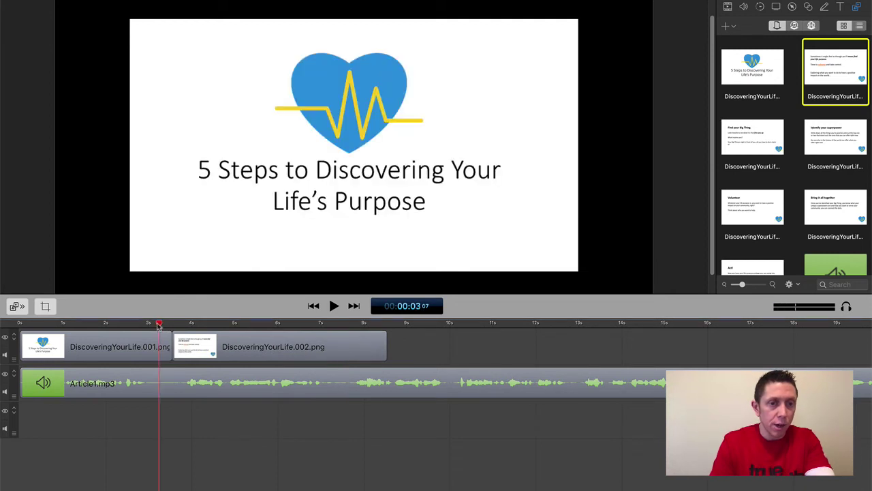
key(space)
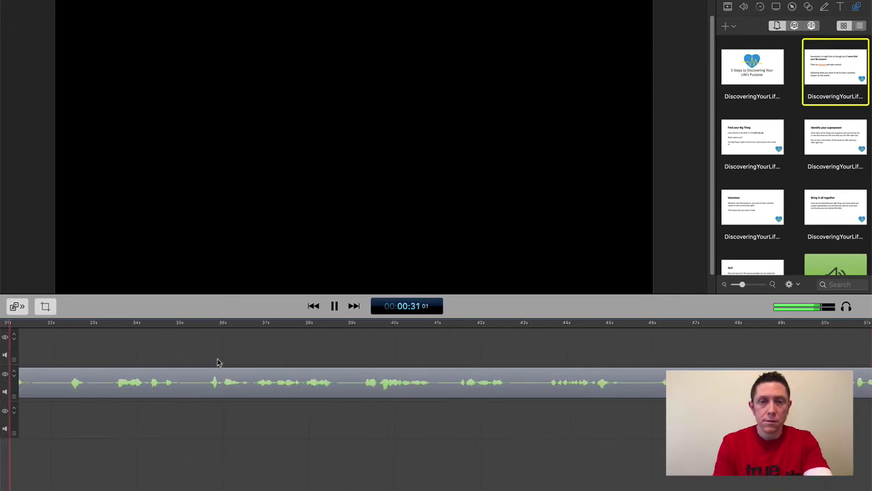
key(space)
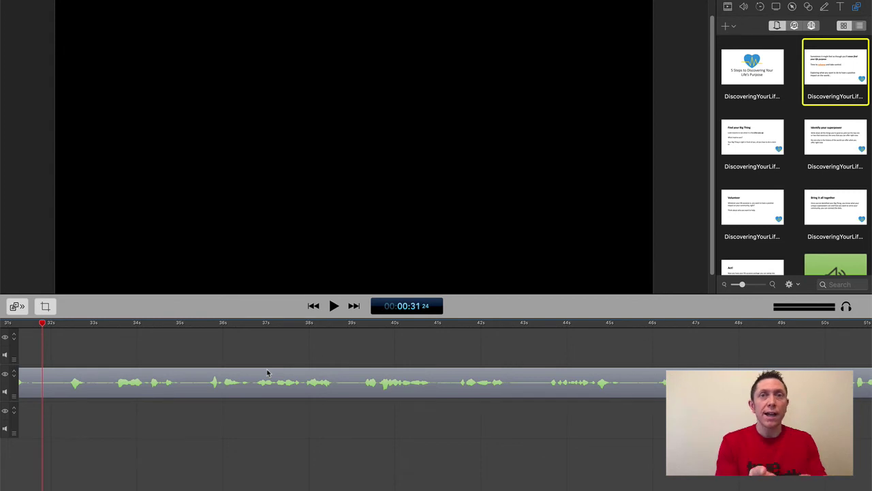
click(85, 386)
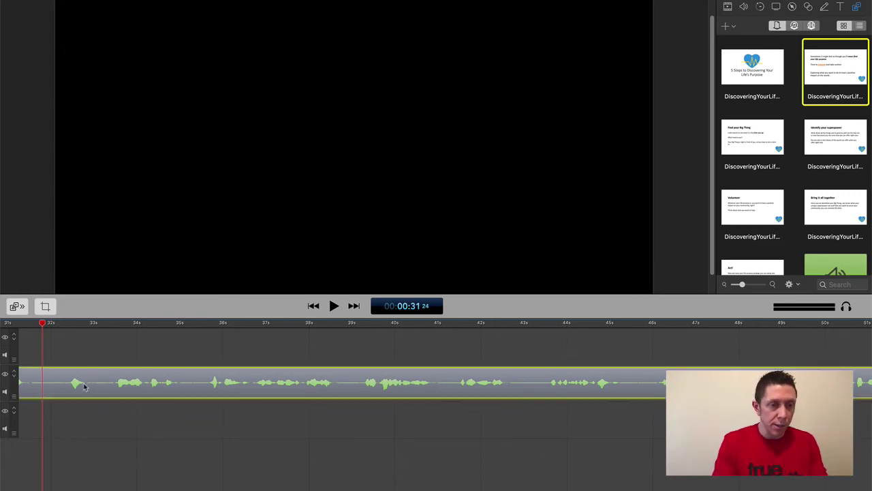
key(t)
scroll(85, 386, left, 15)
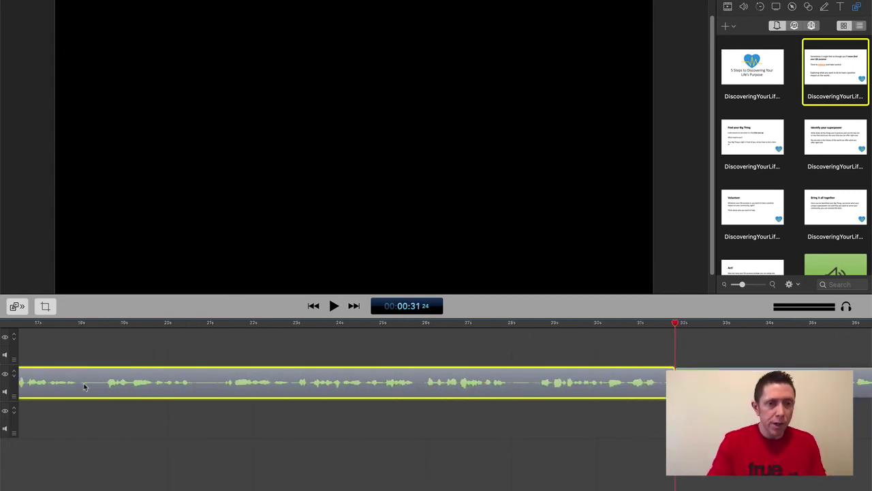
scroll(63, 342, down, 5)
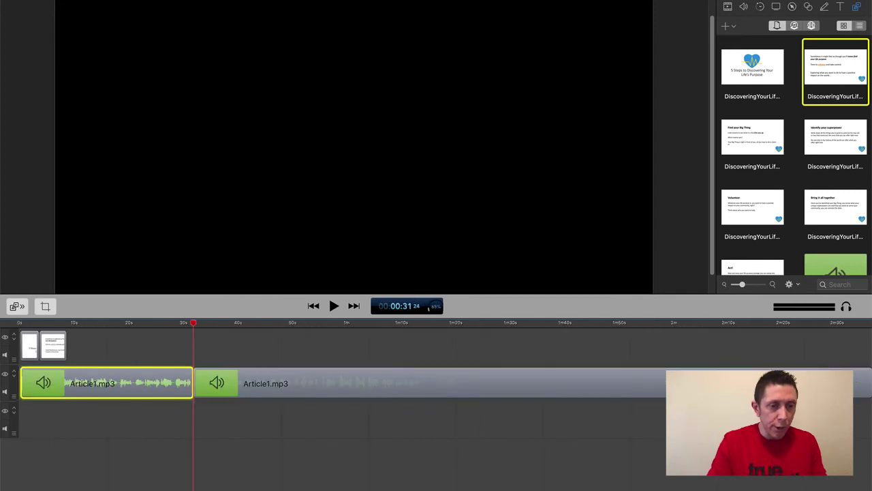
click(55, 346)
drag(66, 338, 187, 339)
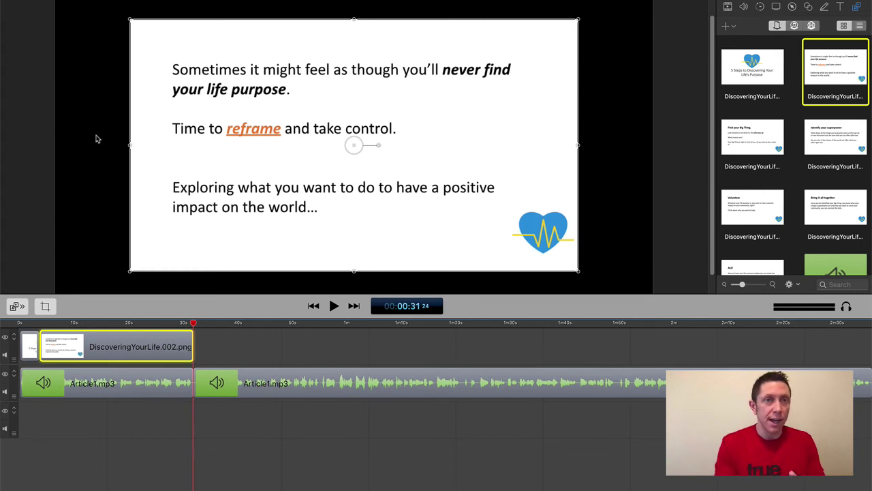
Place DiscoveringYourLife.003.png directly after the second slide clip and extend it to about 1m10s
click(747, 146)
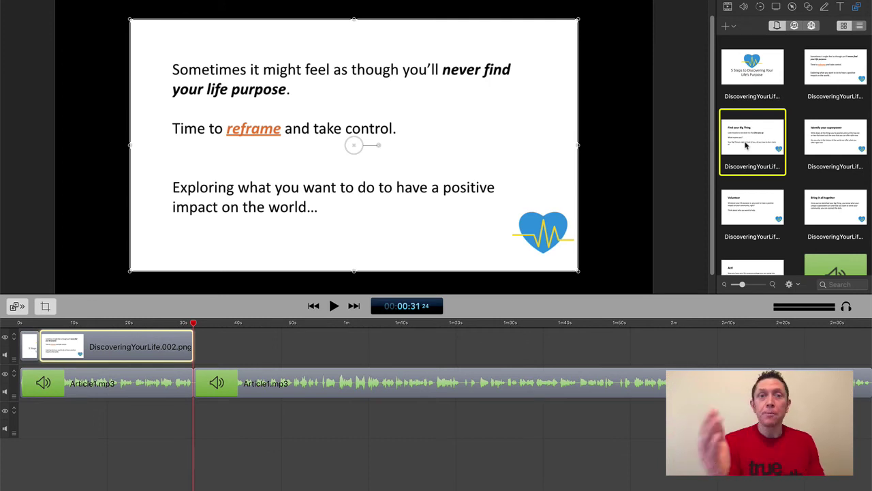
drag(746, 145, 208, 352)
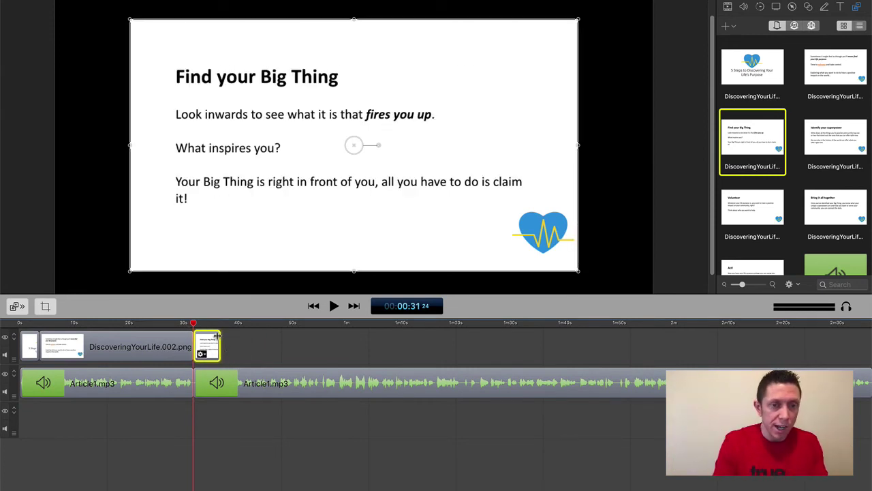
drag(217, 335, 401, 335)
Play the transition between the second and third slides from about 27 to 37 seconds, and check the available export commands
click(172, 324)
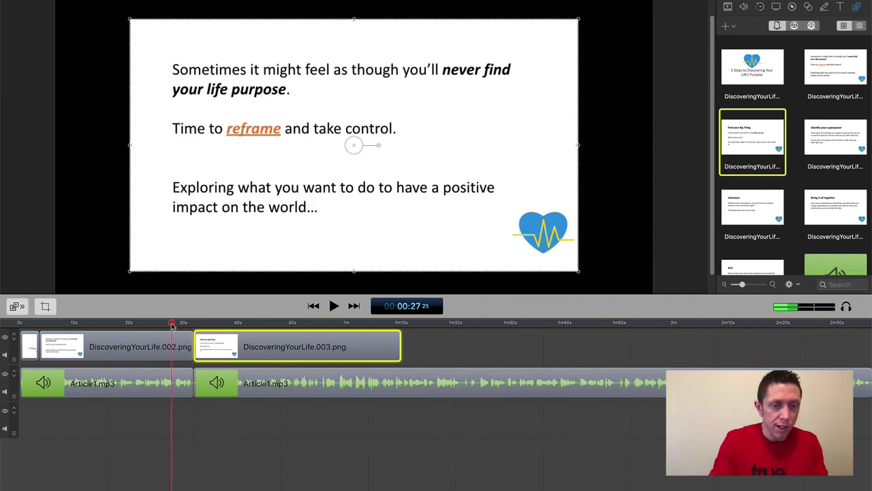
key(space)
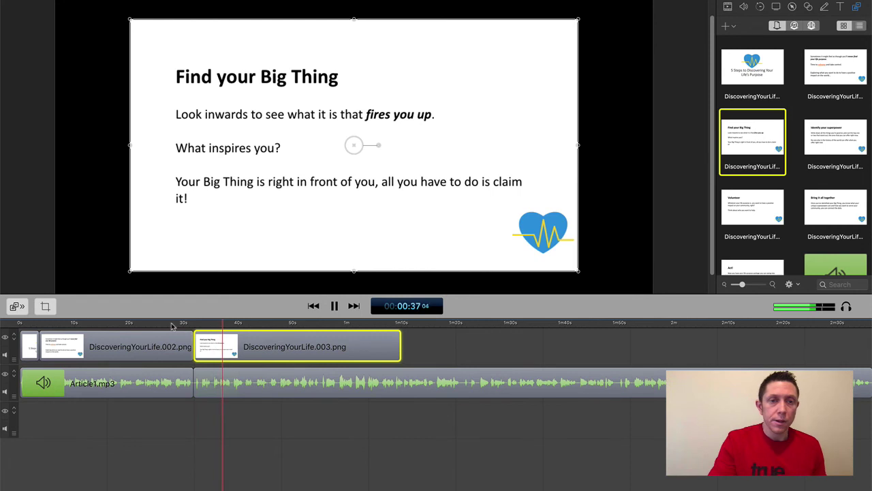
key(space)
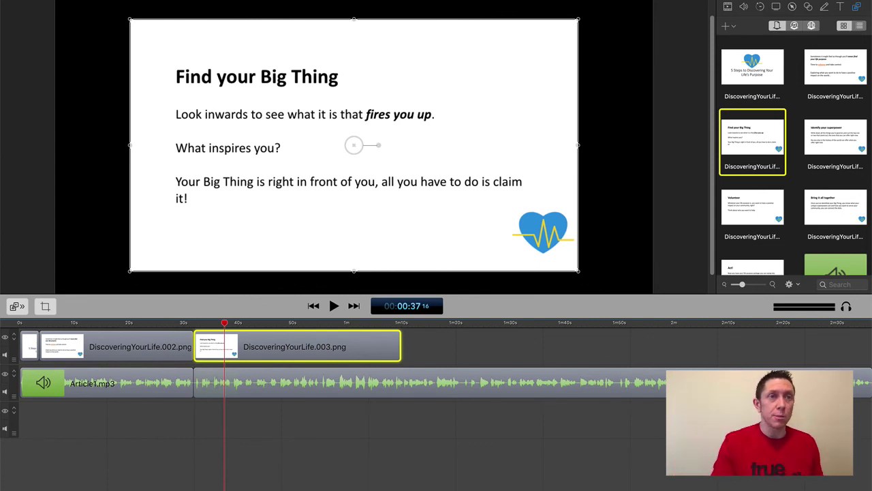
click(102, 0)
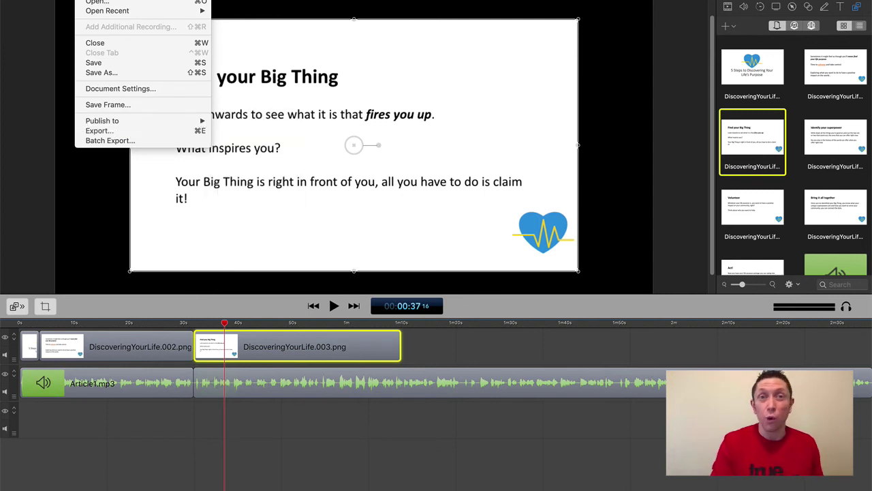
key(Escape)
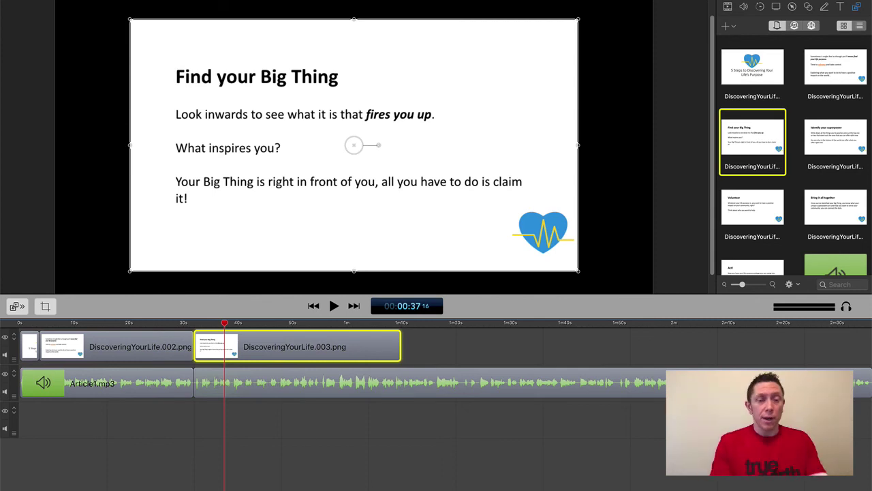
Switch to Finder and select the source article DiscoveringYourLife.docx in the 01-Articles folder
key(super+Tab)
key(super+Tab)
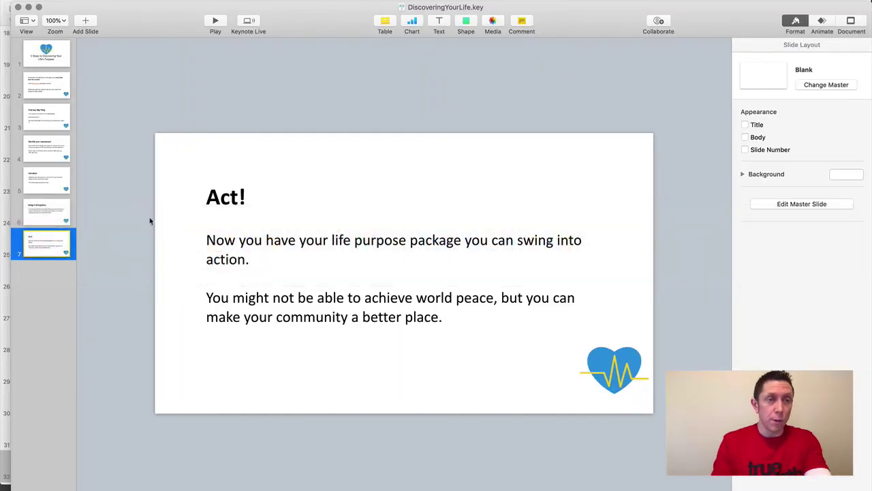
key(super+Tab)
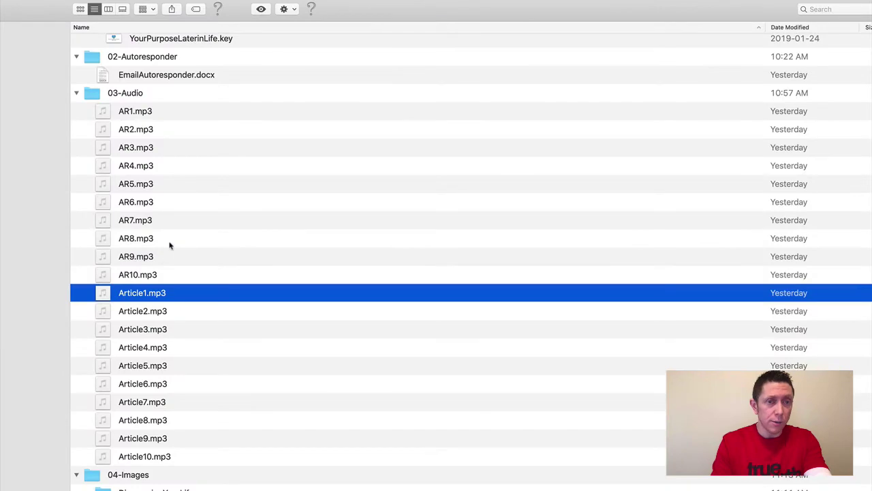
scroll(167, 252, down, 4)
scroll(162, 263, up, 15)
click(153, 80)
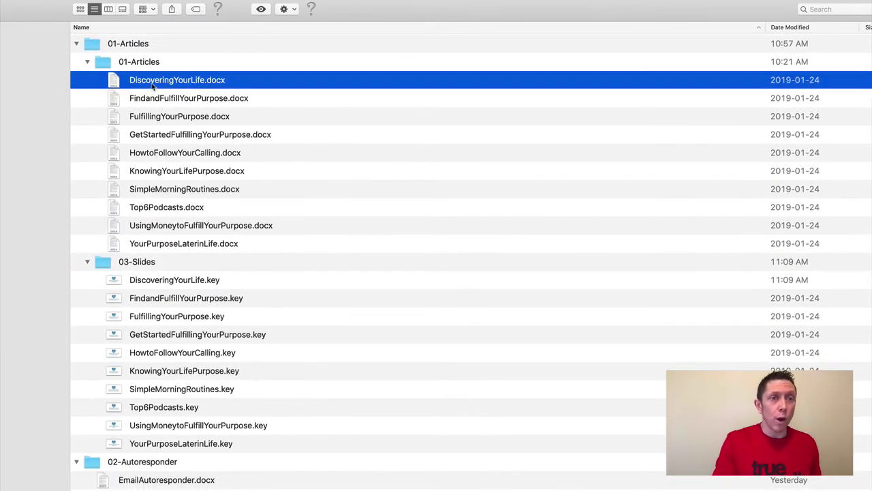
Review the video's other source files: DiscoveringYourLife.key in 03-Slides, the 03-Audio recordings, and DiscoveringYourLife.001.png in 04-Images
scroll(152, 82, down, 5)
click(151, 128)
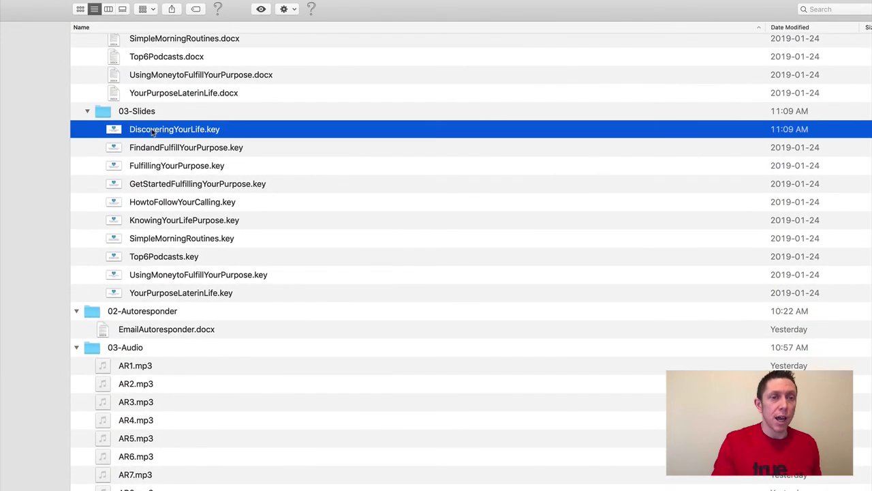
scroll(152, 129, down, 6)
scroll(150, 130, down, 2)
click(147, 120)
scroll(145, 137, down, 5)
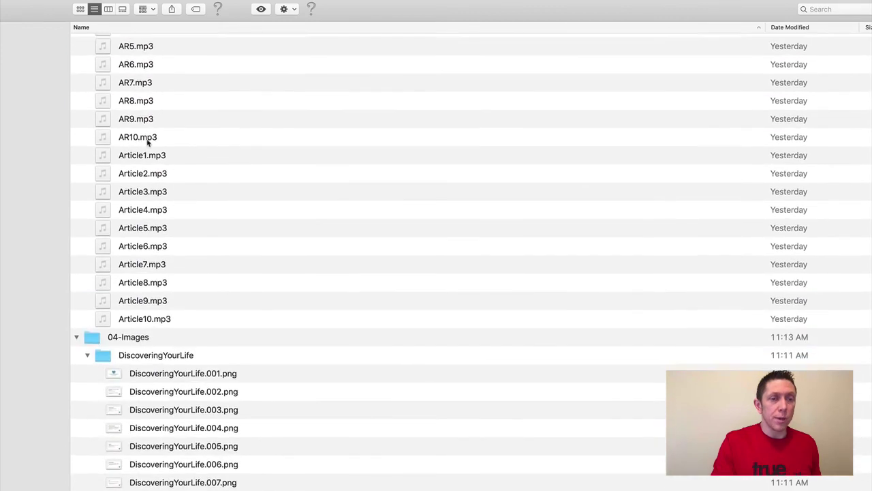
click(182, 386)
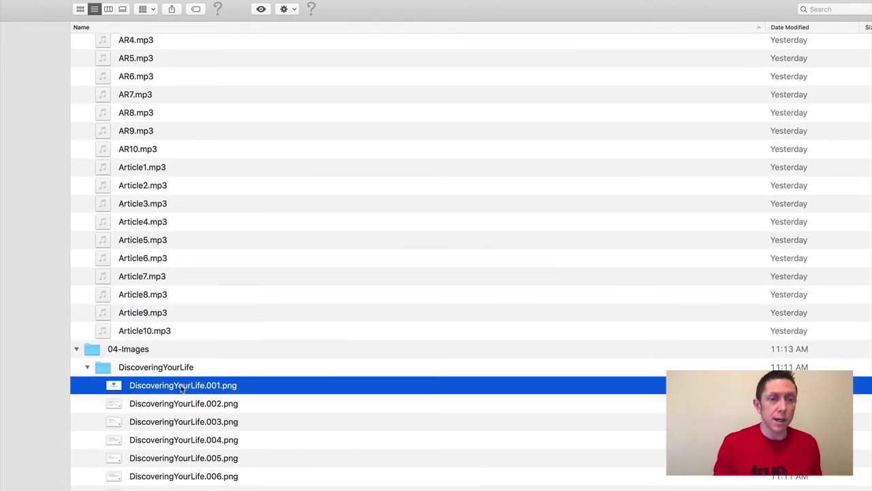